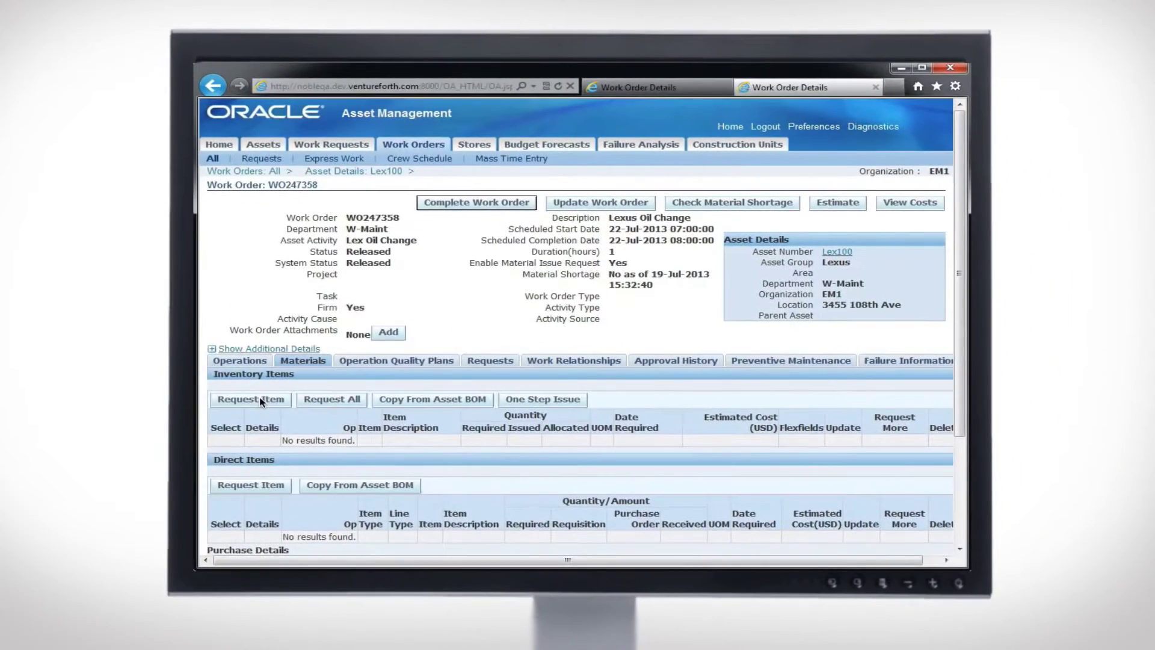
- Open work order WO247358 (Lexus oil change) to request materials for it
{"action": "left_click", "coordinate": [260, 401]}
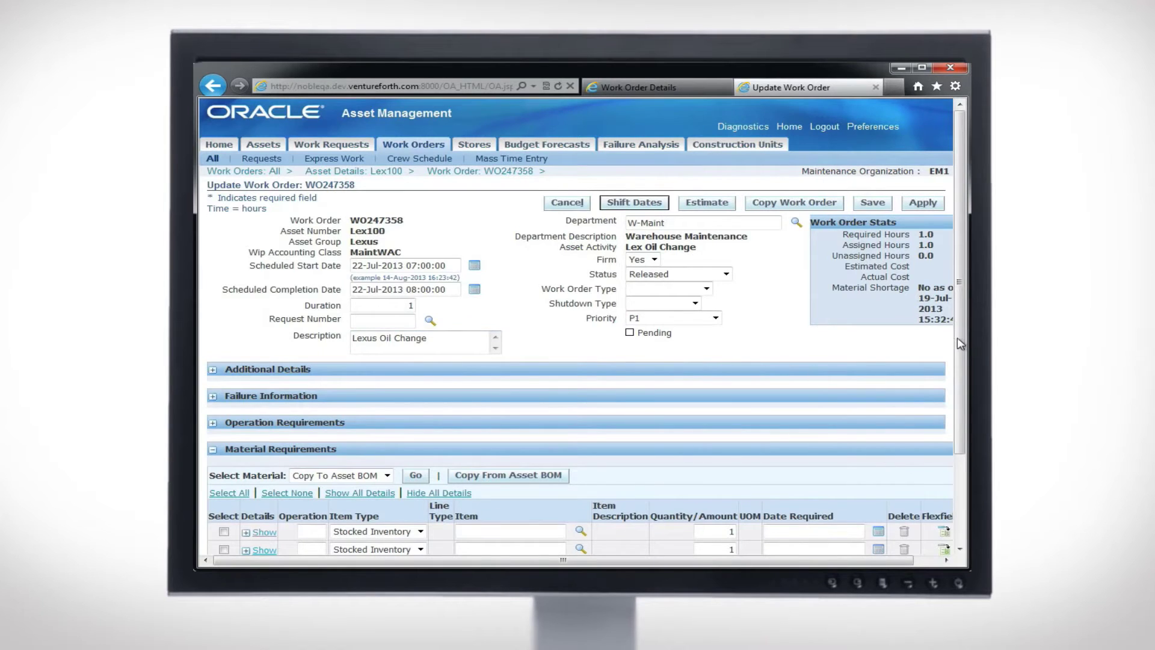
{"action": "left_click_drag", "start_coordinate": [961, 344], "coordinate": [960, 437]}
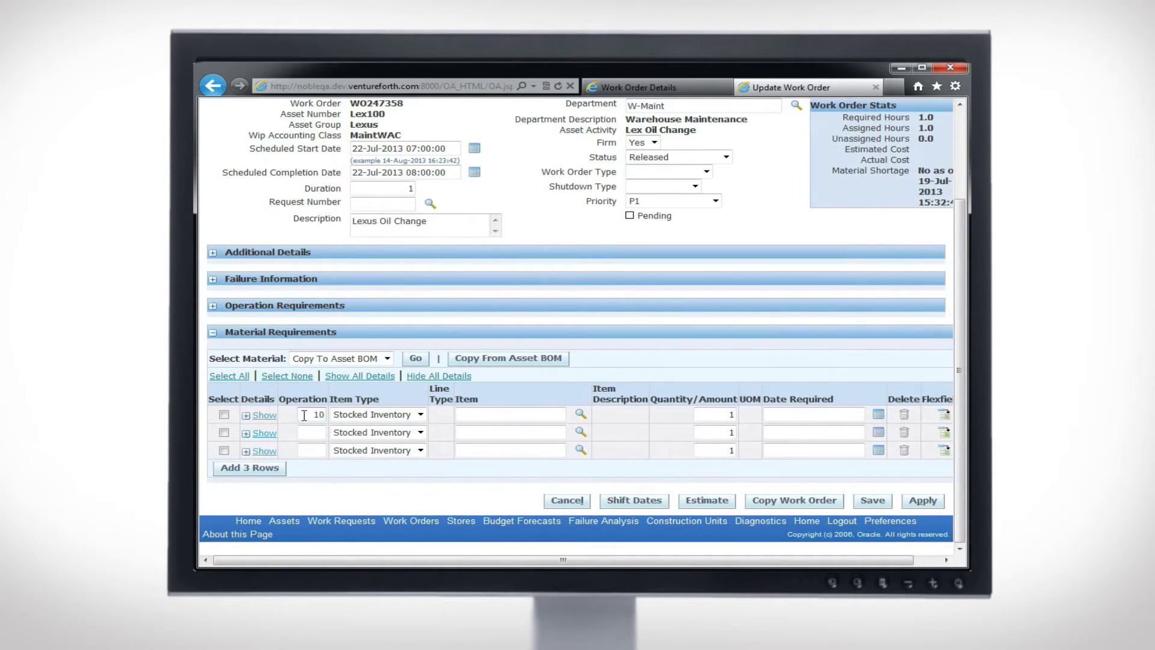
- Select 50:1 Oil as the required item for operation 10 by searching %oil
{"action": "left_click", "coordinate": [486, 428]}
{"action": "type", "text": "%oil"}
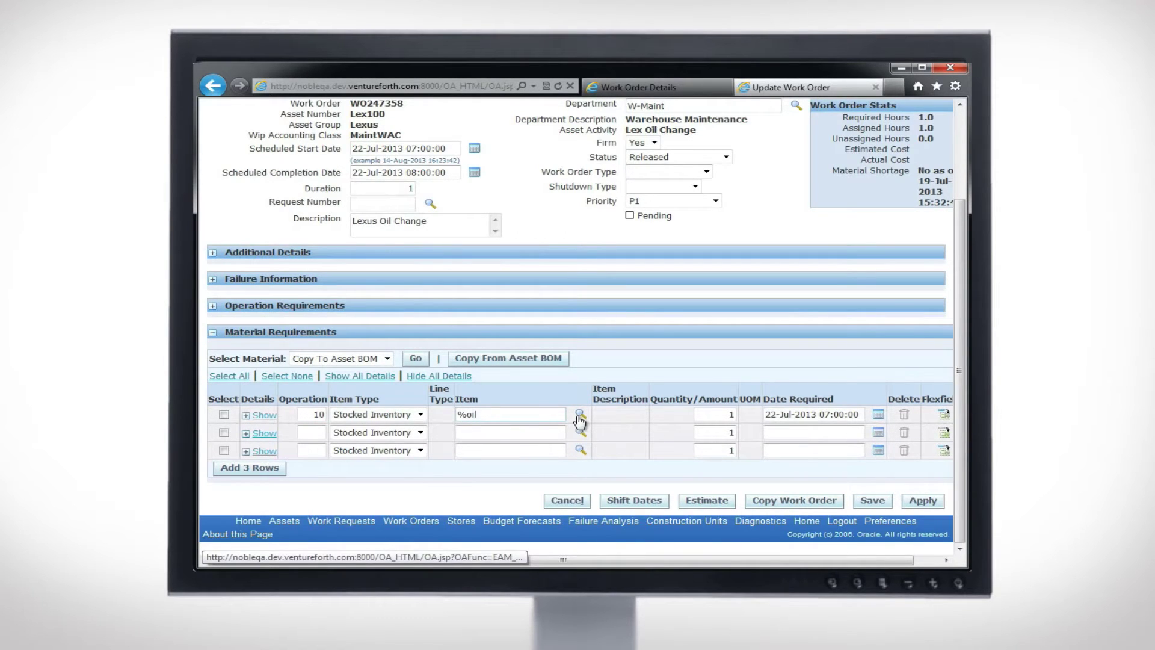
{"action": "left_click", "coordinate": [578, 416]}
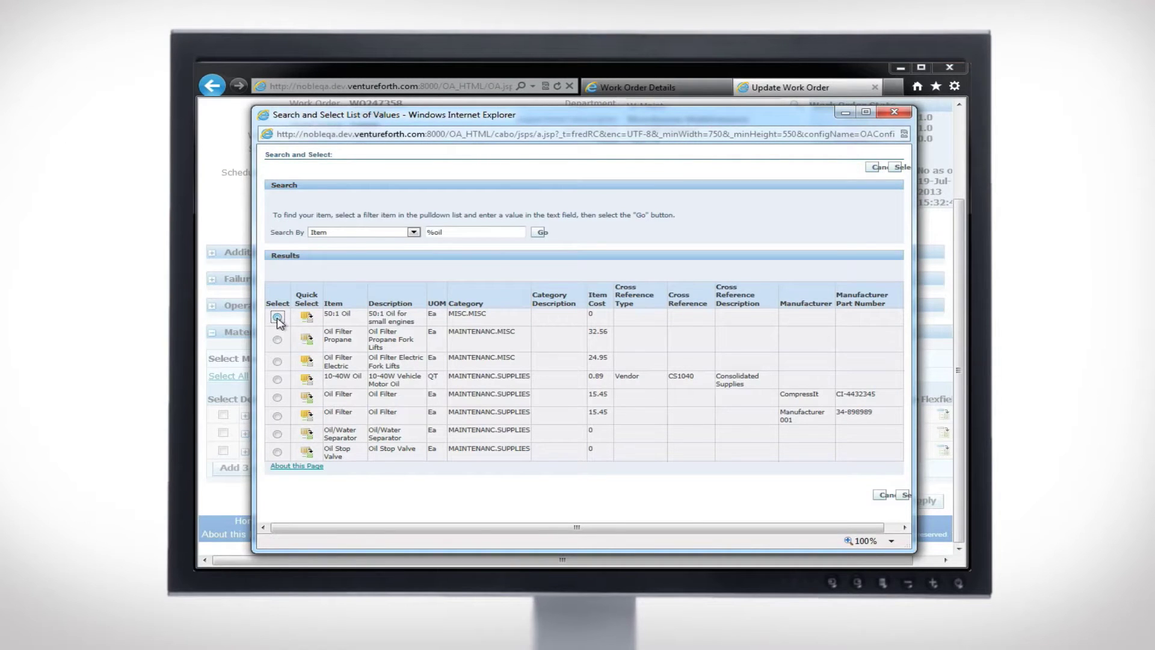
{"action": "left_click", "coordinate": [276, 316]}
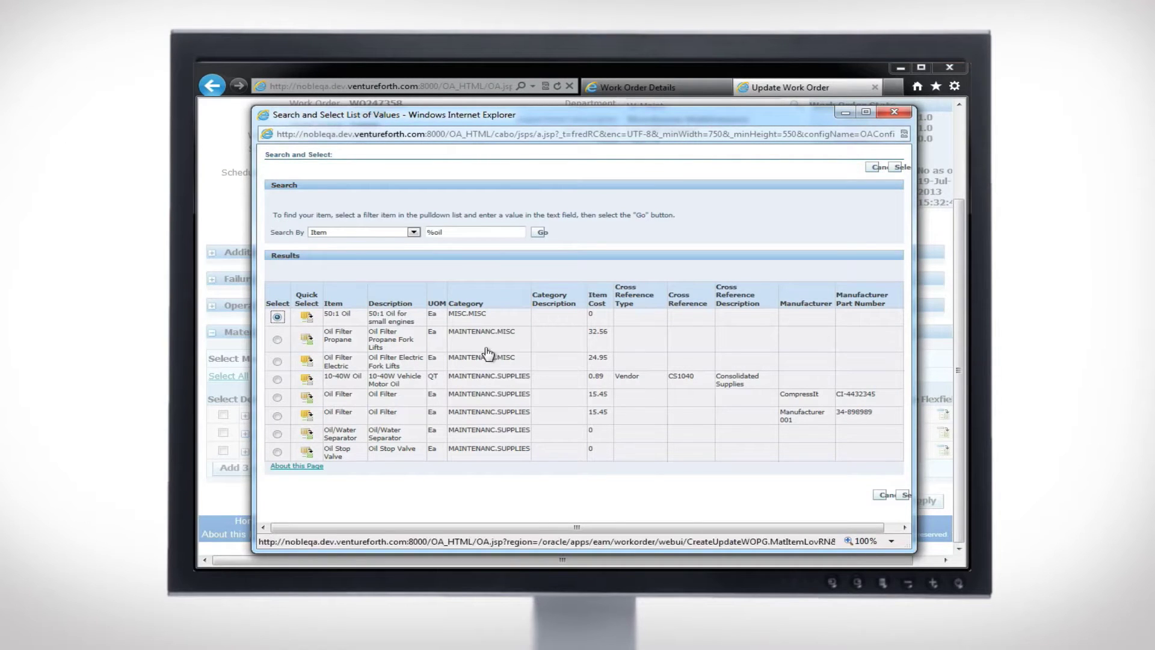
{"action": "left_click", "coordinate": [893, 494]}
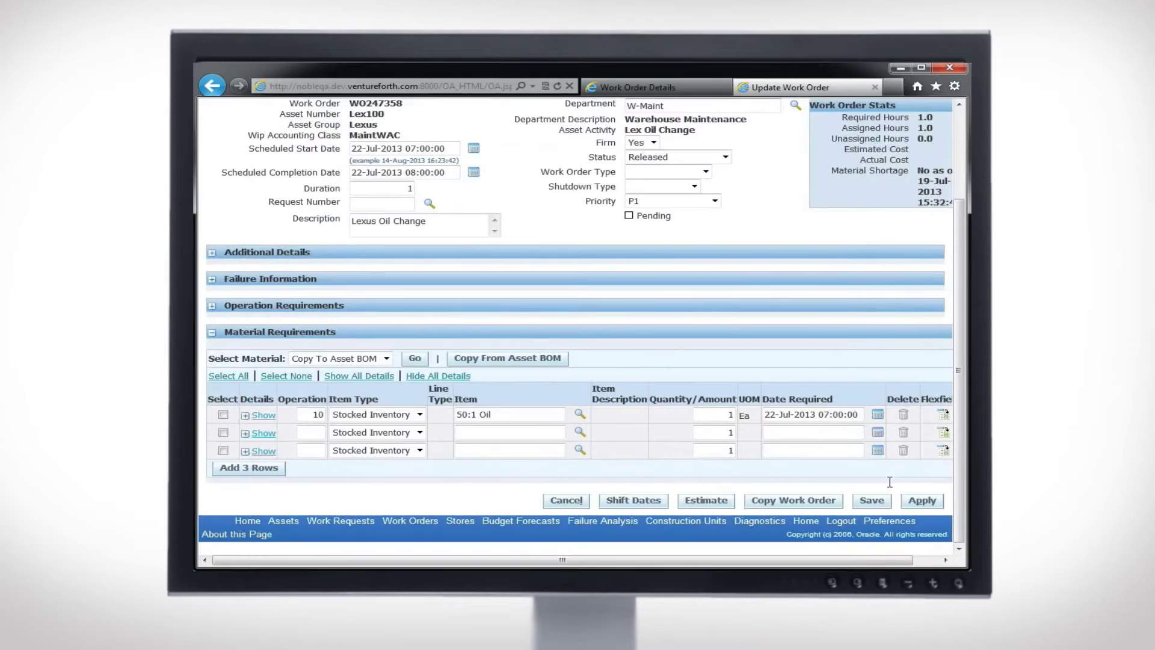
- Set the material's subinventory to FGI via lookup and apply the work order update
{"action": "left_click", "coordinate": [260, 416]}
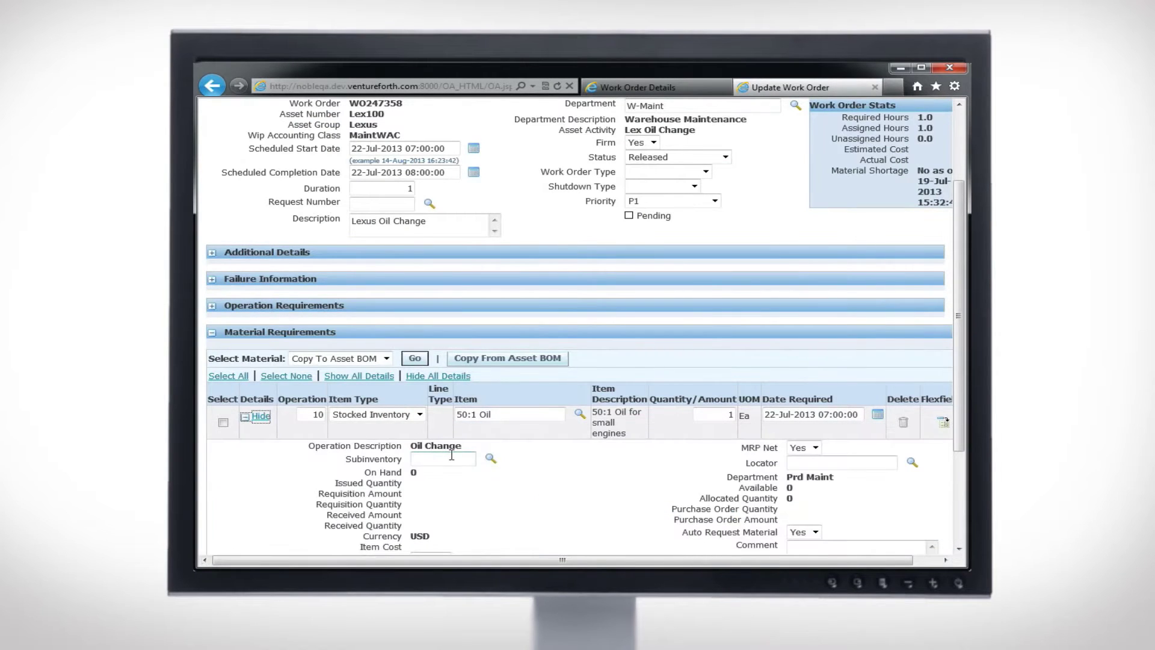
{"action": "left_click", "coordinate": [488, 459]}
{"action": "left_click", "coordinate": [539, 284]}
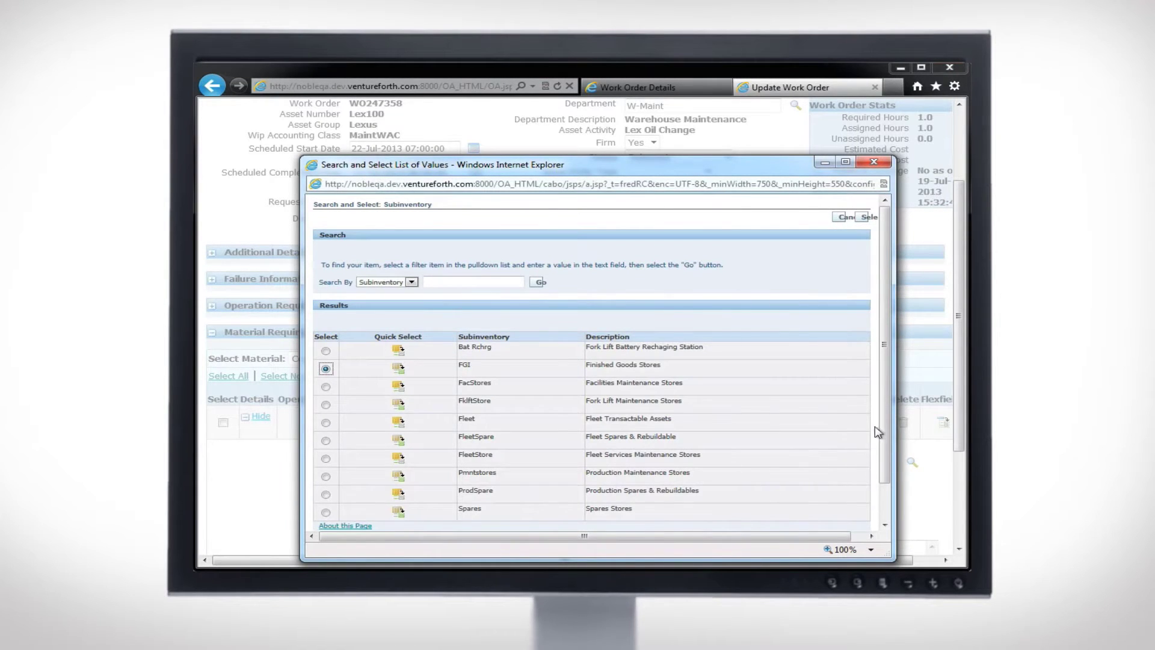
{"action": "scroll", "coordinate": [875, 432], "scroll_direction": "down", "scroll_amount": 2}
{"action": "left_click", "coordinate": [869, 512]}
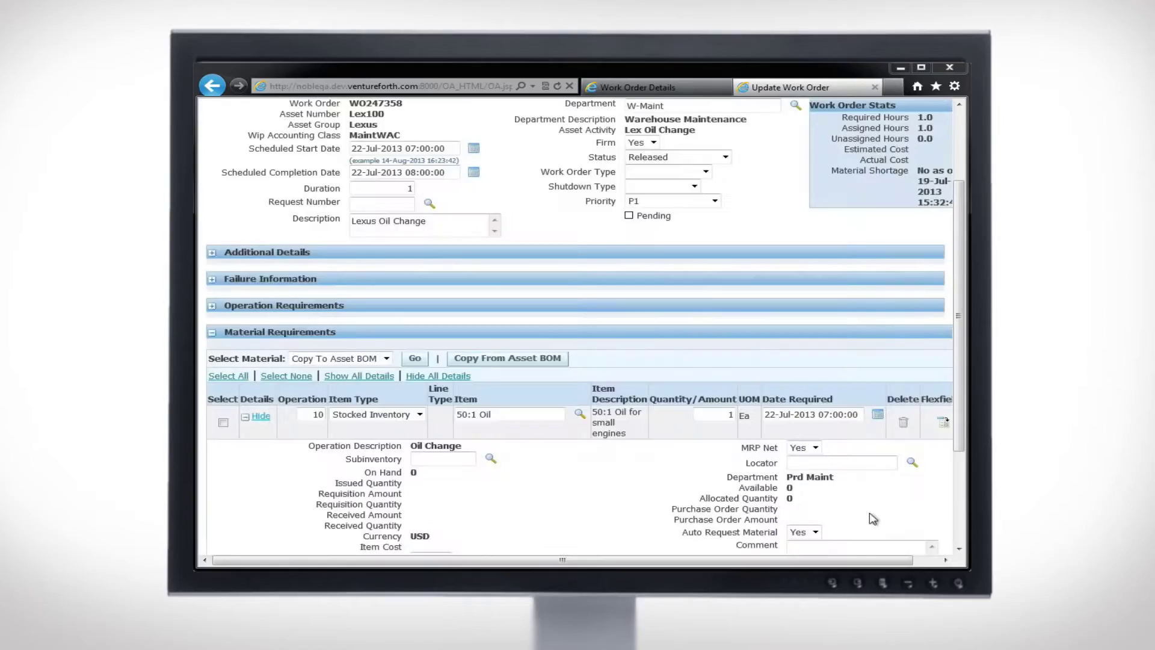
{"action": "left_click_drag", "start_coordinate": [958, 408], "coordinate": [958, 505]}
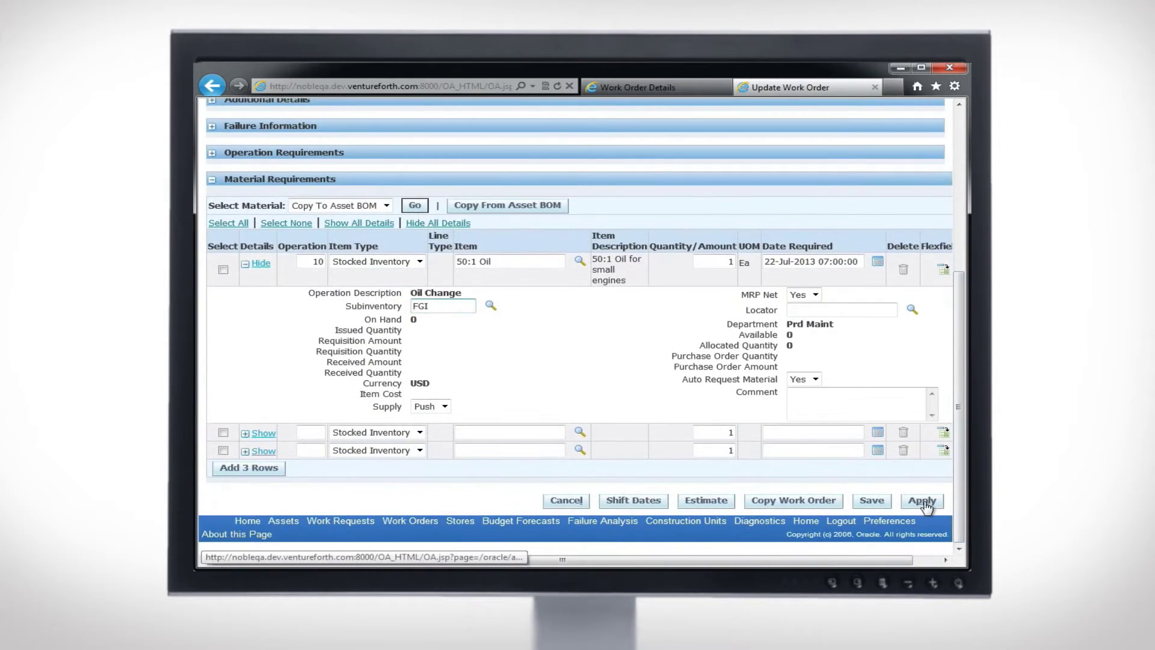
{"action": "left_click", "coordinate": [925, 506]}
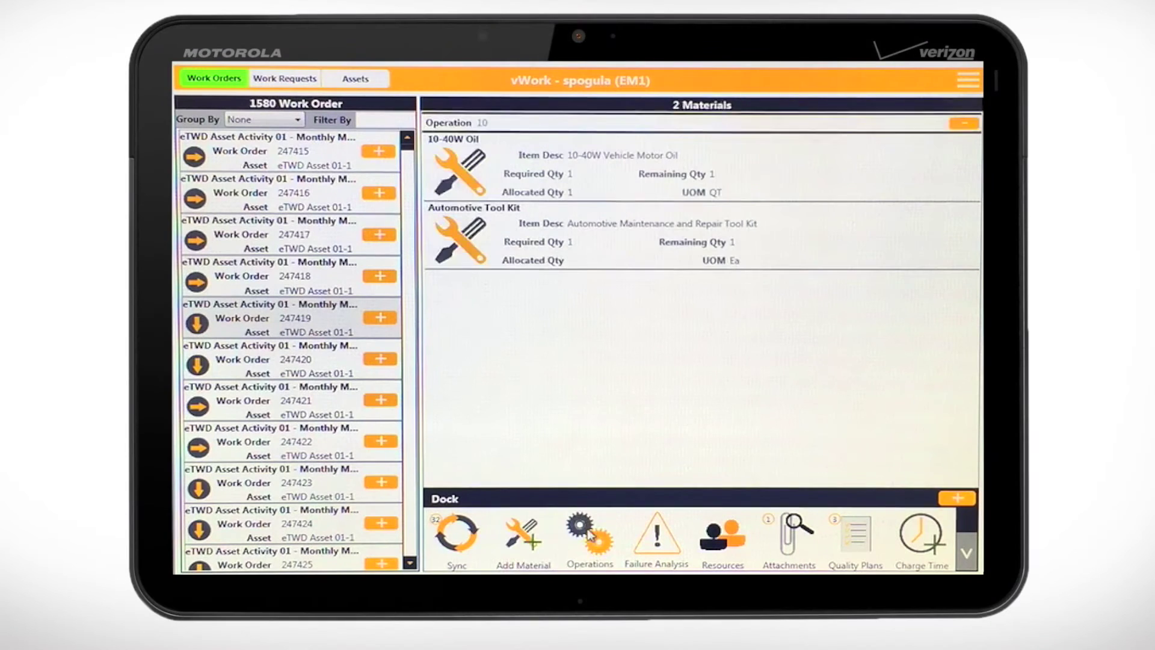
- Add 10-40W Oil from FleetStore to work order 247419's materials and save
{"action": "left_click", "coordinate": [523, 538]}
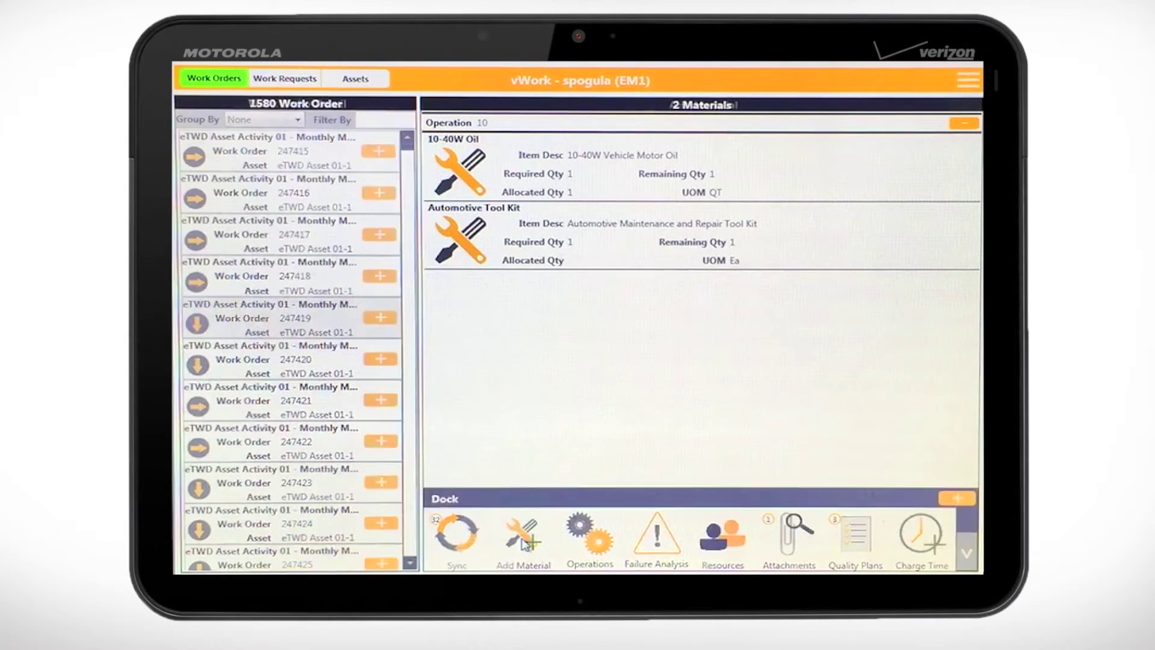
{"action": "left_click", "coordinate": [683, 146]}
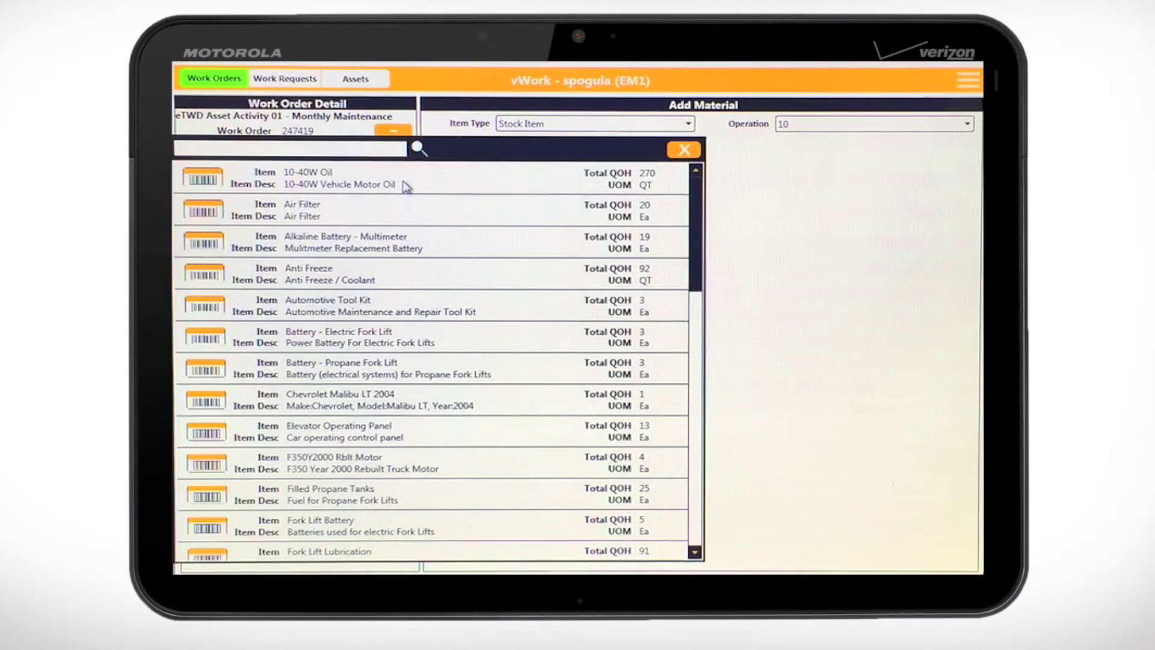
{"action": "left_click", "coordinate": [408, 185]}
{"action": "left_click", "coordinate": [966, 142]}
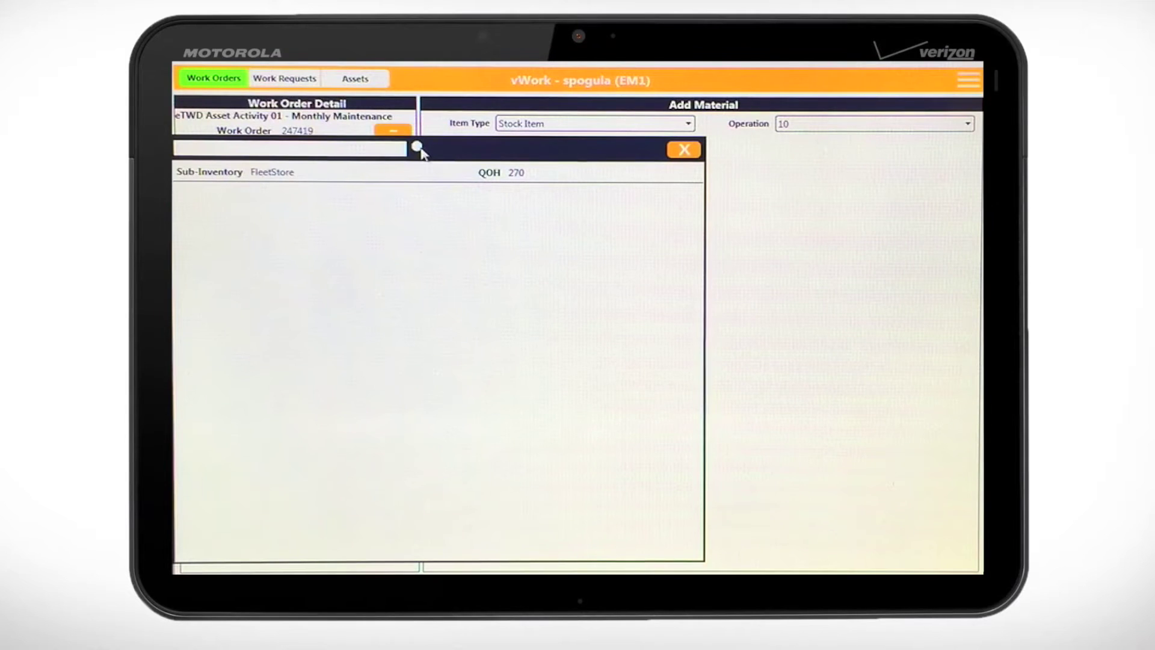
{"action": "left_click", "coordinate": [432, 177]}
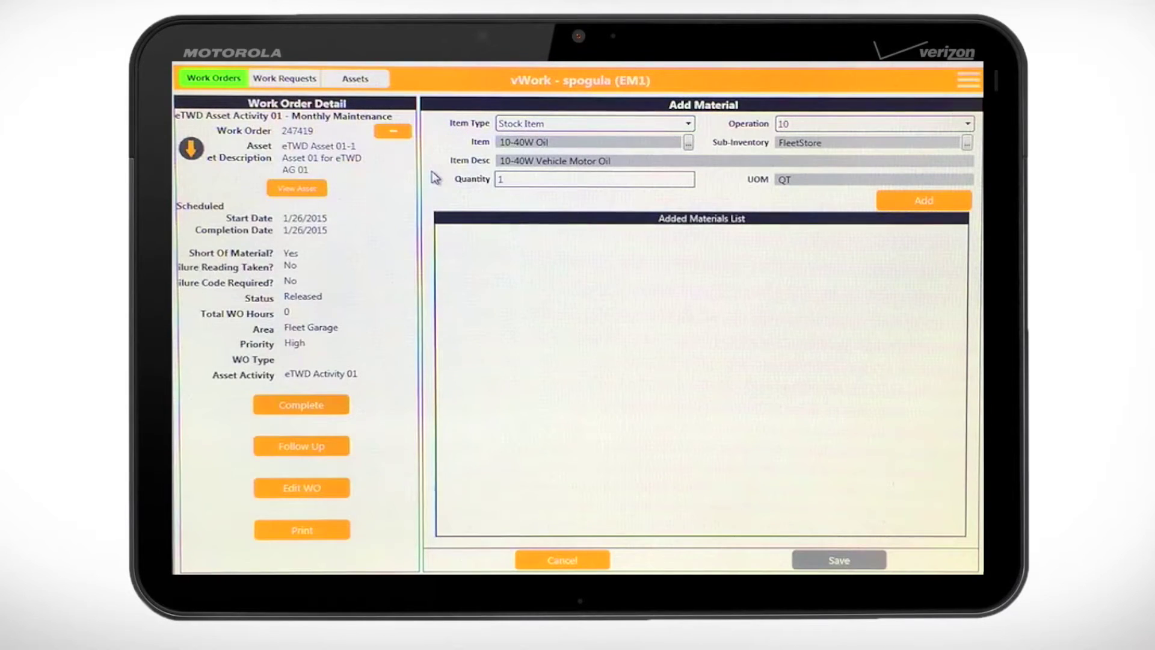
{"action": "left_click", "coordinate": [912, 206]}
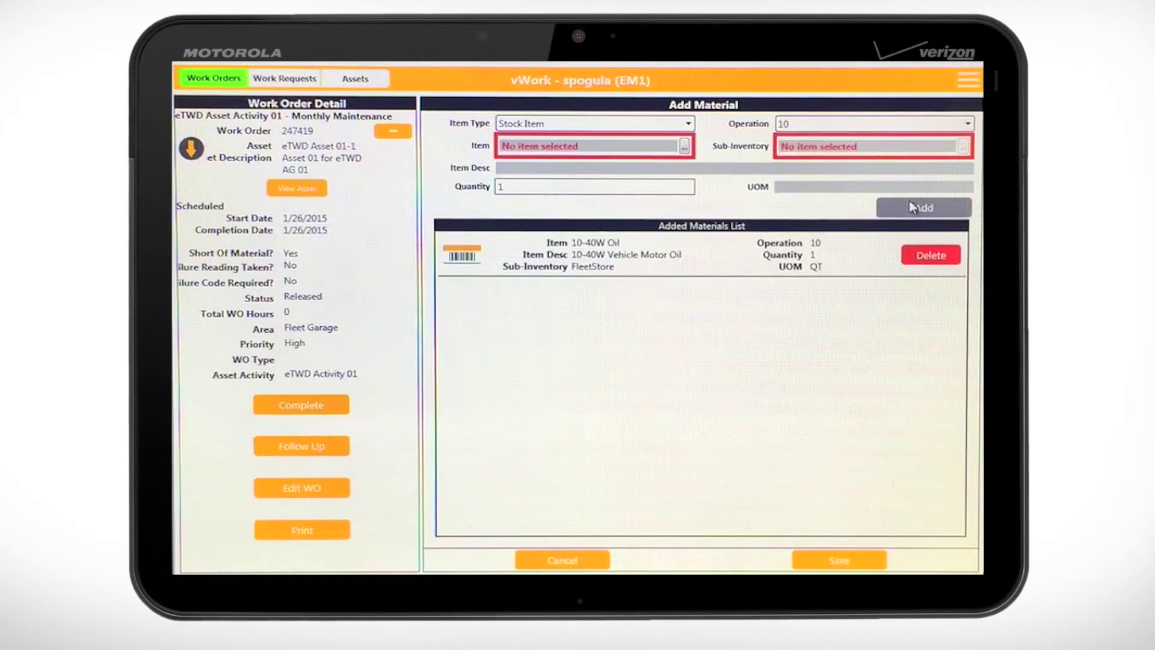
{"action": "left_click", "coordinate": [871, 562]}
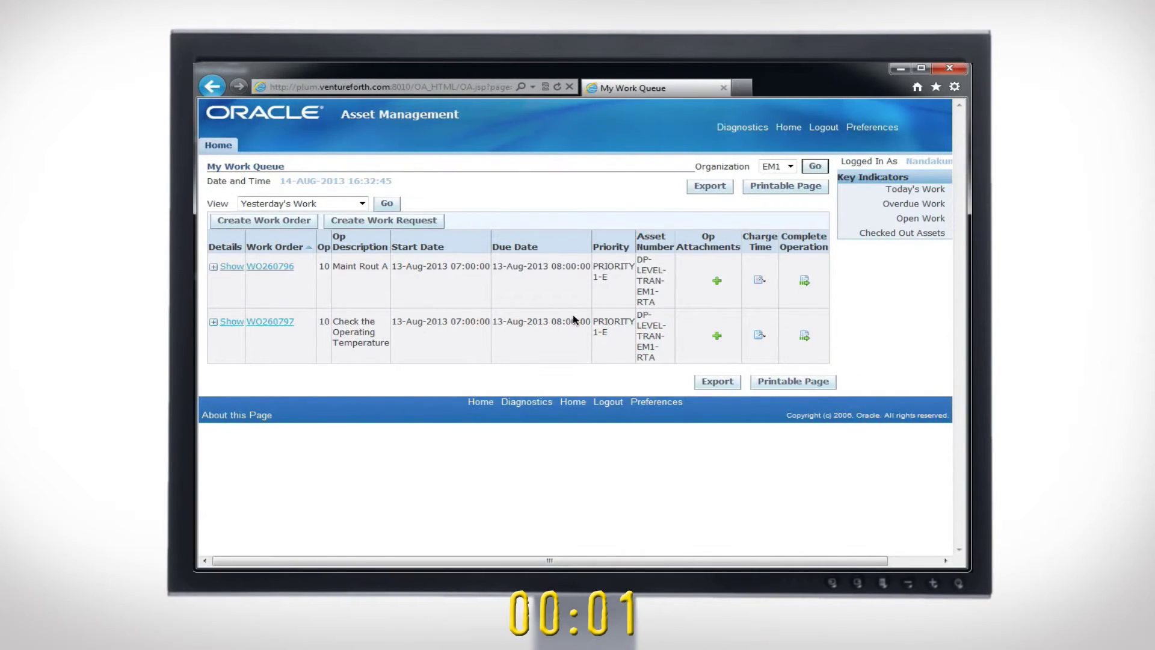
- Start an attachment on WO260796 with title 'Replaced part' and its description
{"action": "left_click", "coordinate": [716, 287]}
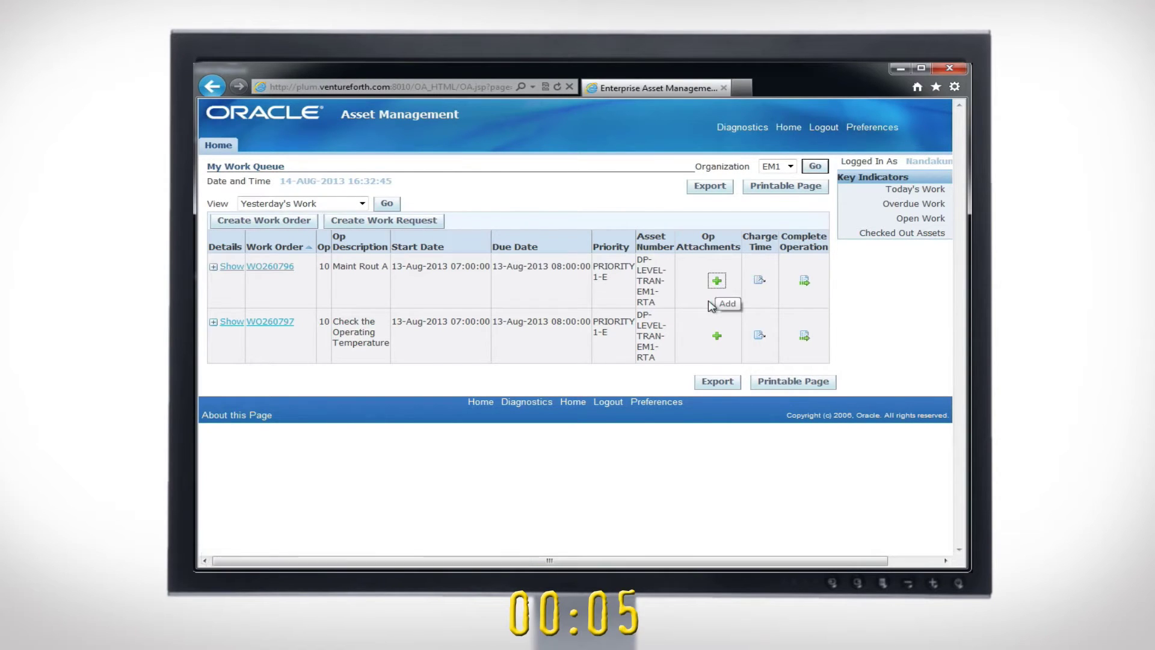
{"action": "left_click", "coordinate": [430, 257]}
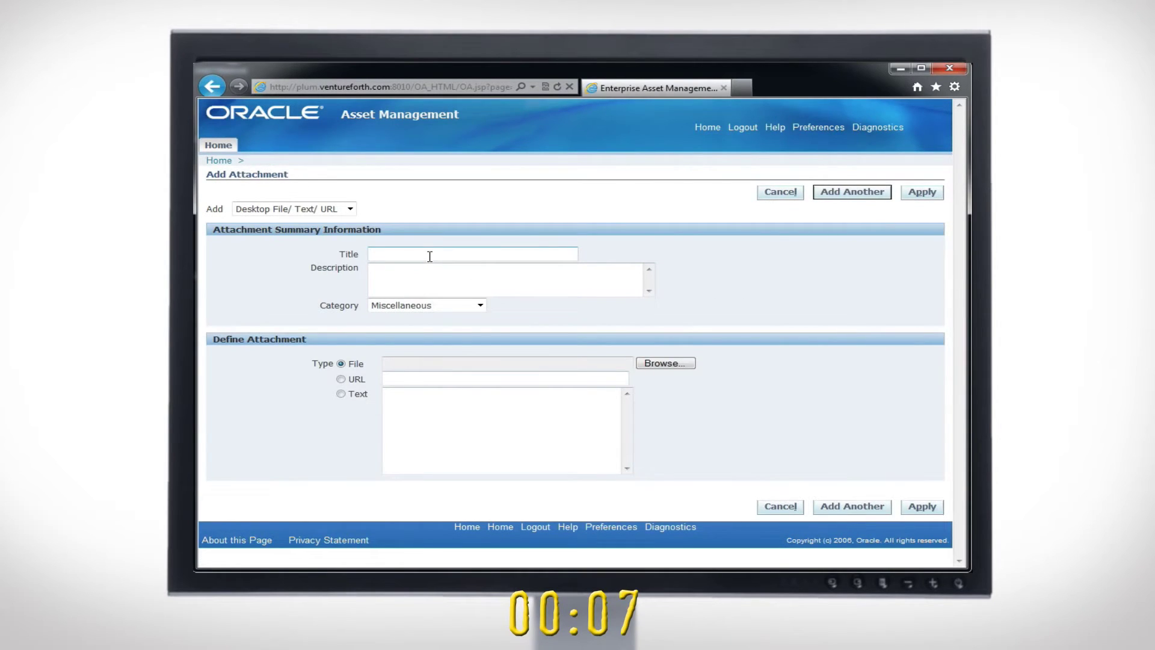
{"action": "type", "text": "Replaced part"}
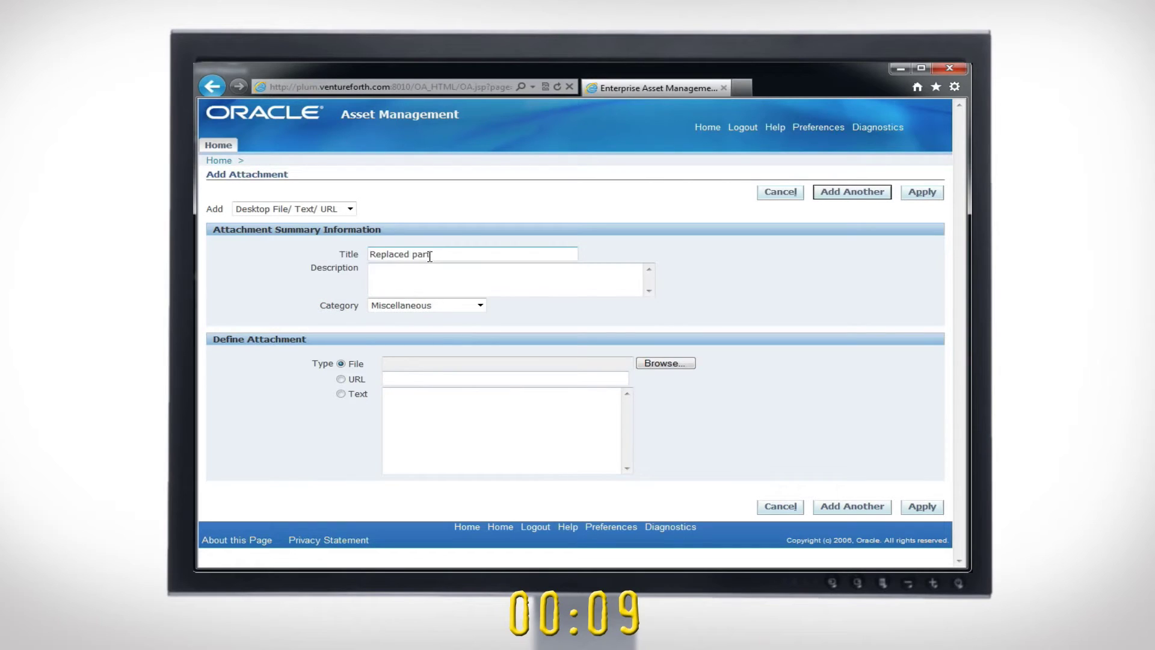
{"action": "left_click", "coordinate": [430, 270]}
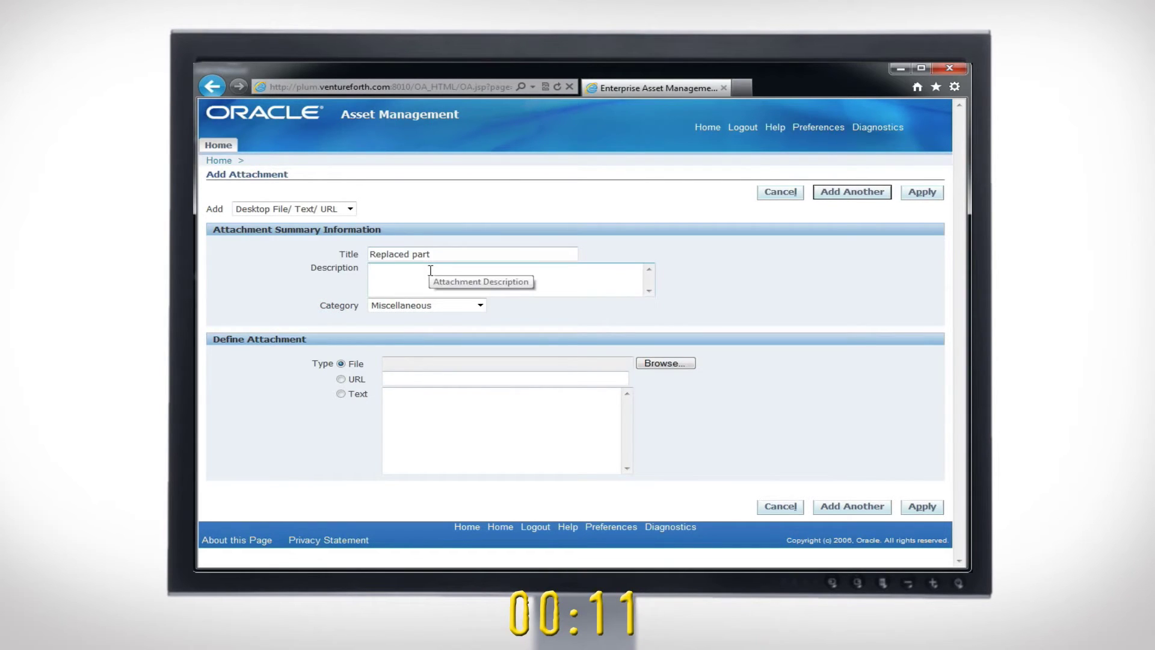
{"action": "type", "text": "Replaced "}
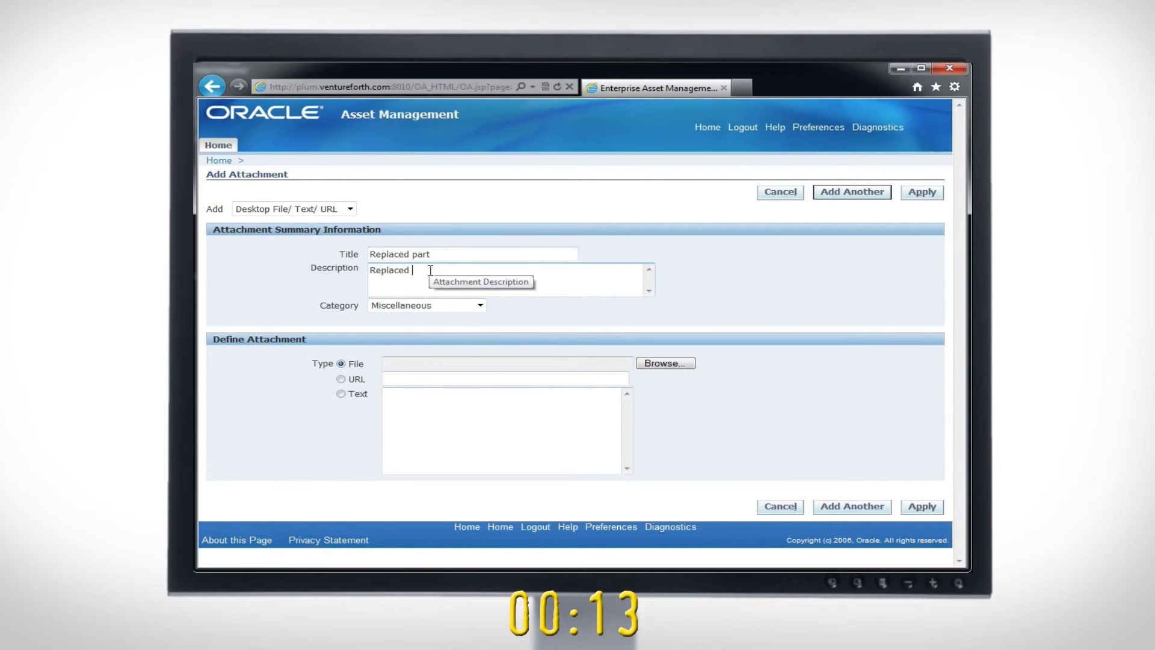
{"action": "type", "text": "Sensore Flap Modu"}
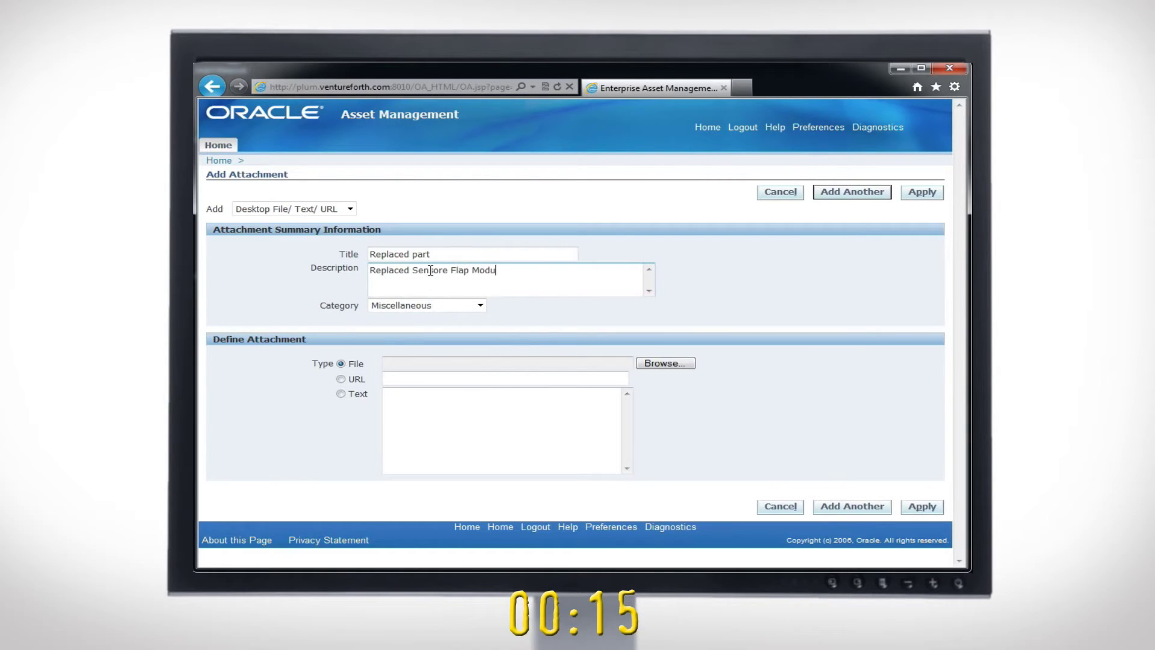
{"action": "type", "text": "le"}
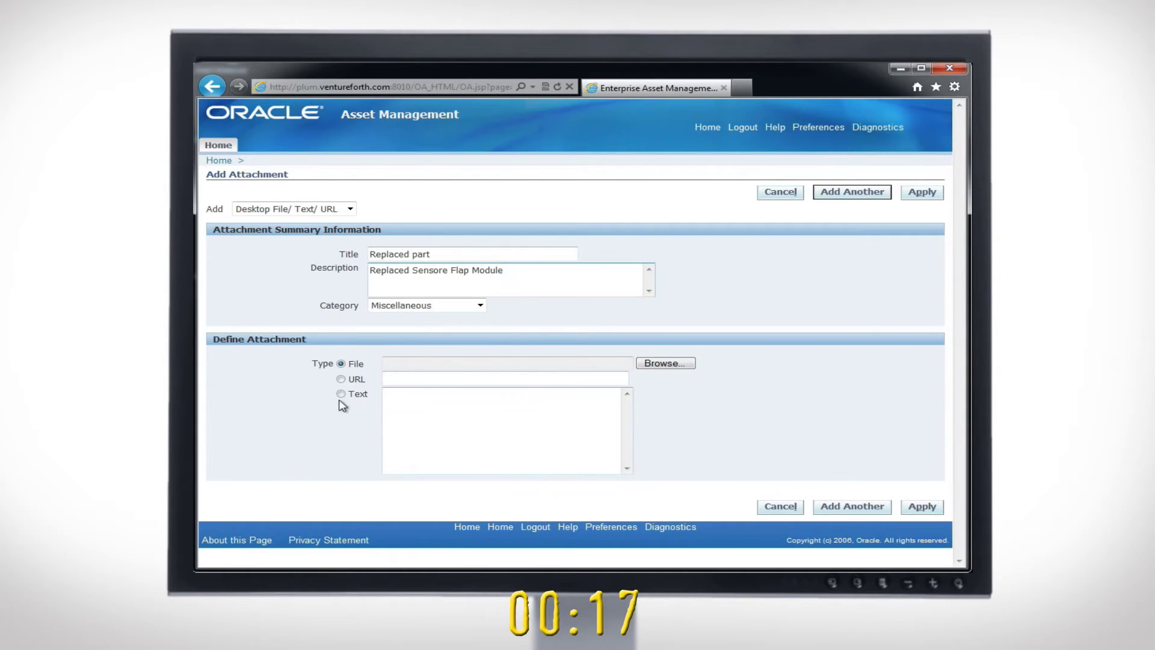
- Make the attachment Text type, enter the sensor flap module note, and apply it
{"action": "left_click", "coordinate": [340, 394]}
{"action": "left_click", "coordinate": [403, 404]}
{"action": "type", "text": "Rep"}
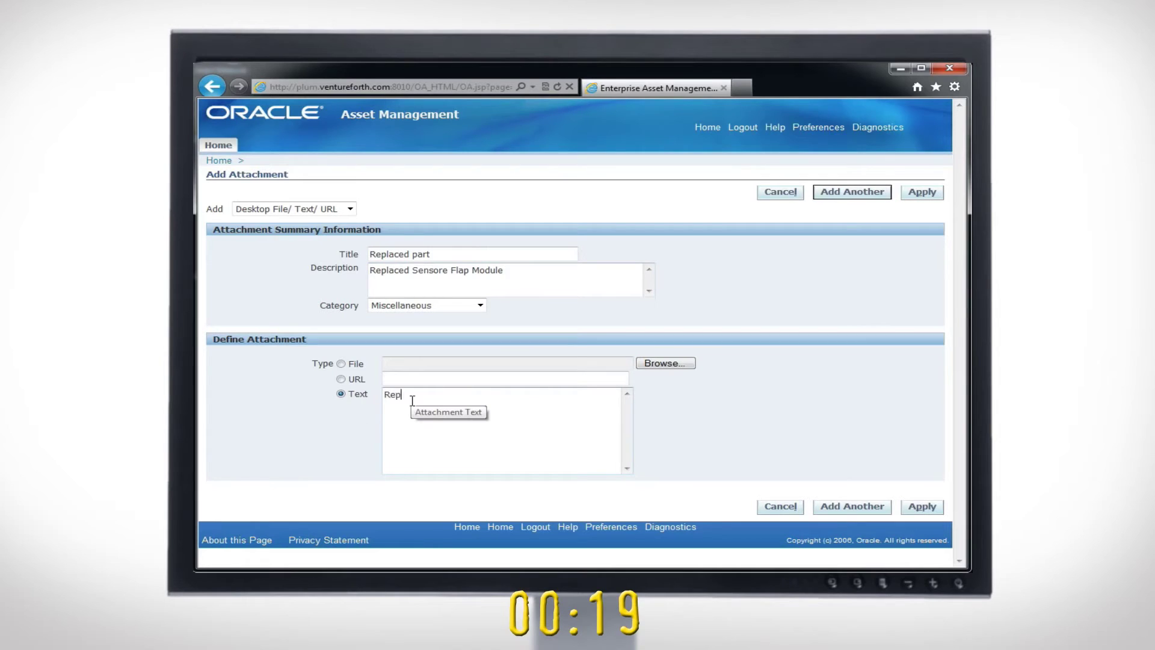
{"action": "type", "text": "laced sensor"}
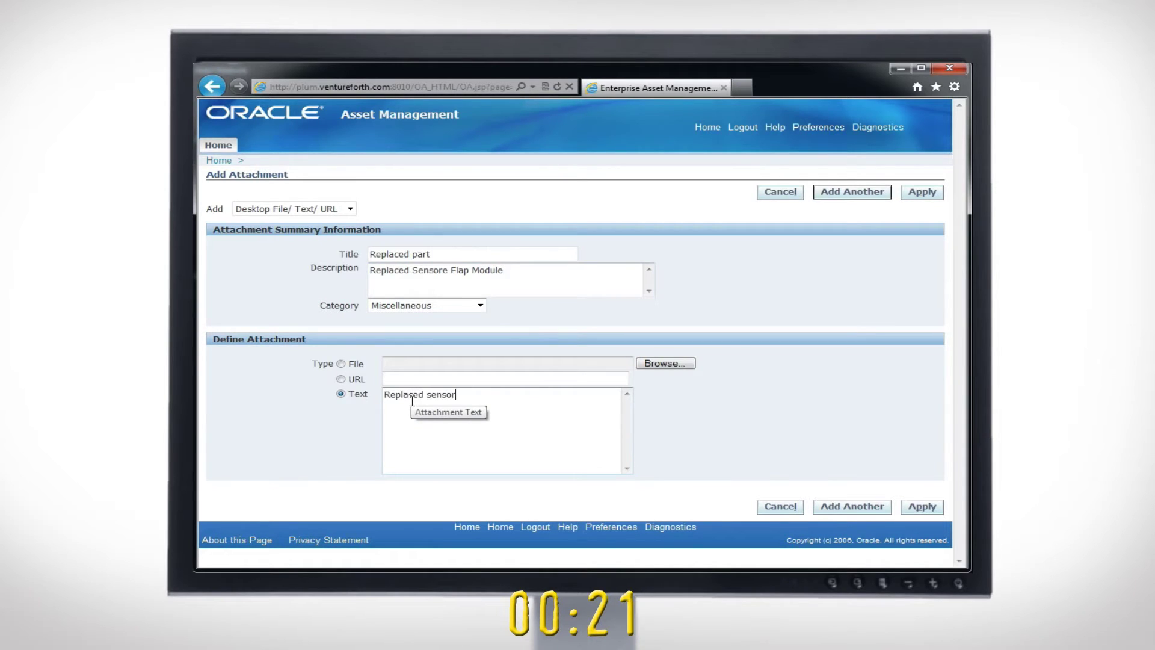
{"action": "type", "text": " flap module"}
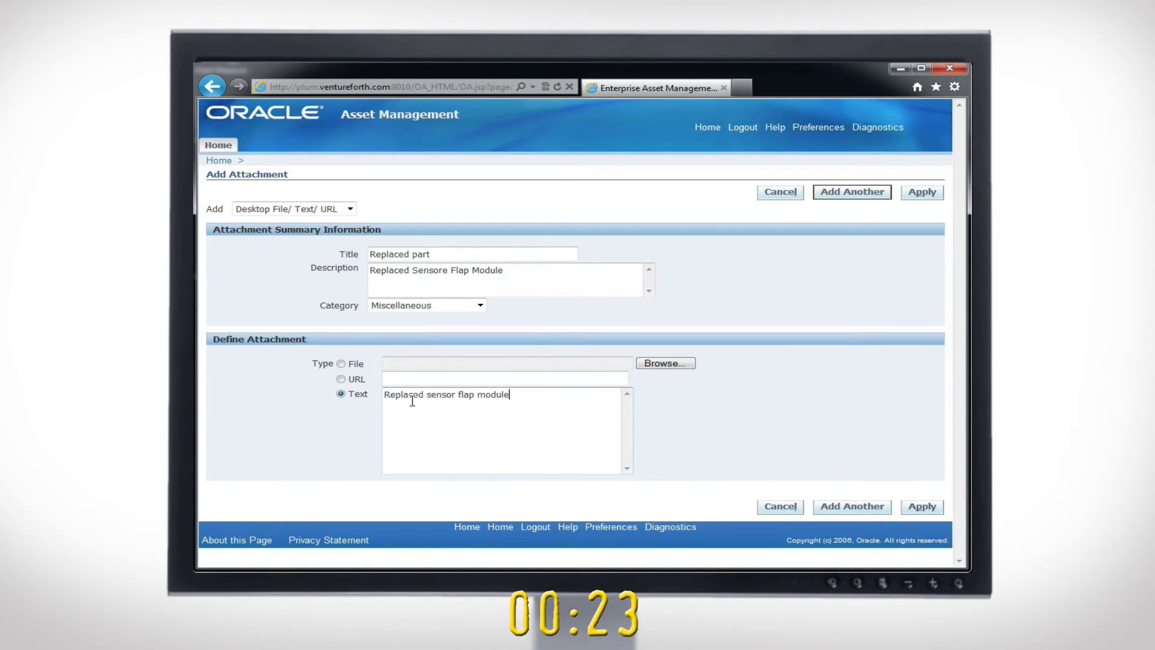
{"action": "left_click", "coordinate": [922, 507]}
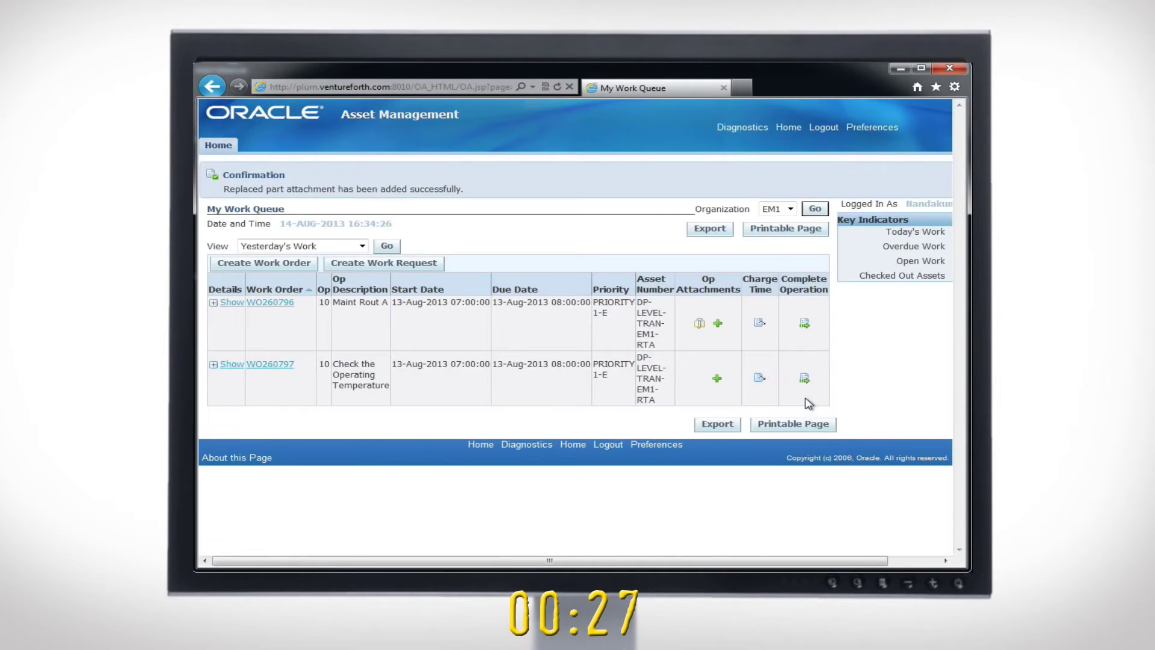
- Charge one PrdMaint hour to WO260796 for employee %nan against the Prd Maint department
{"action": "left_click", "coordinate": [759, 327]}
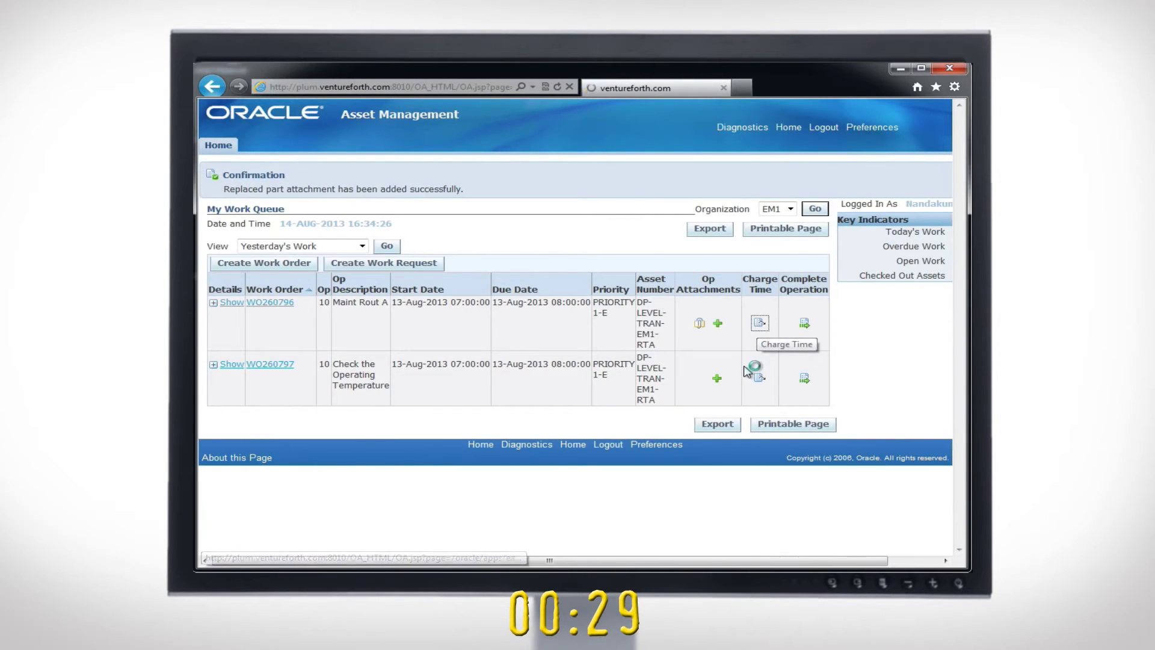
{"action": "left_click", "coordinate": [571, 316]}
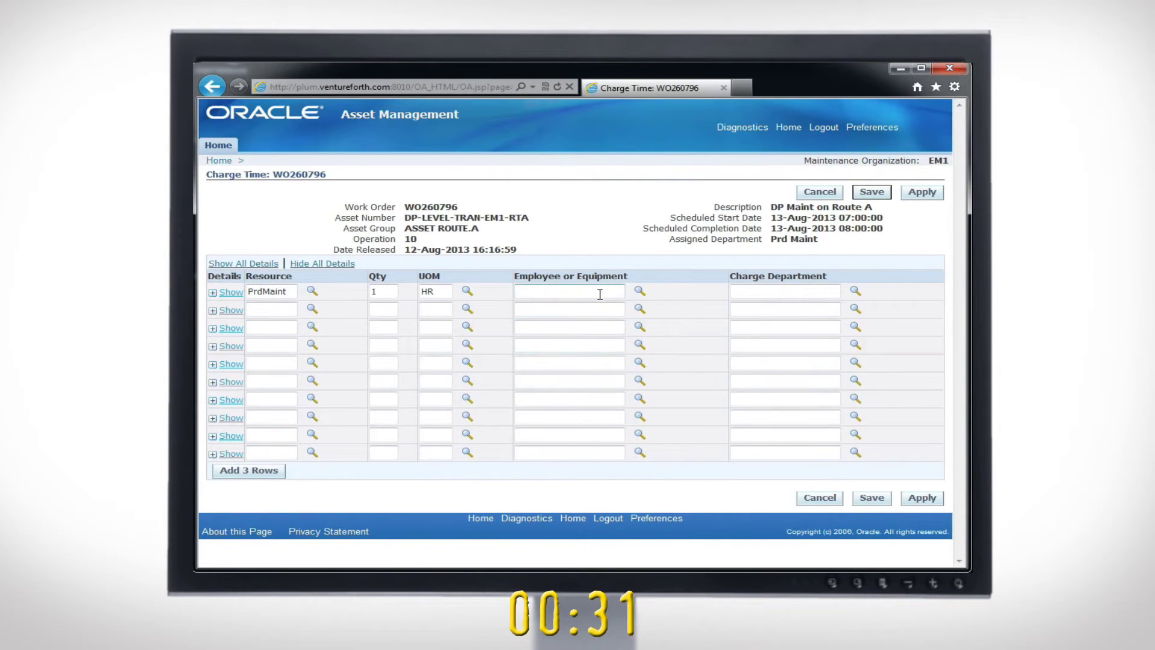
{"action": "type", "text": "%nan"}
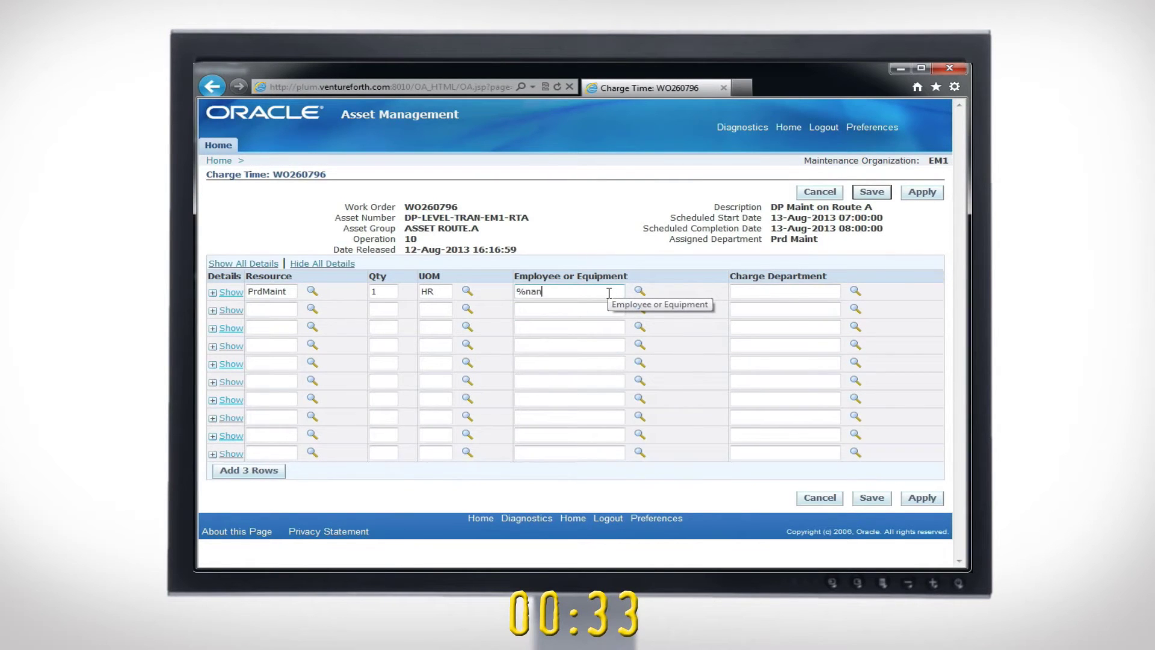
{"action": "key", "text": "Tab"}
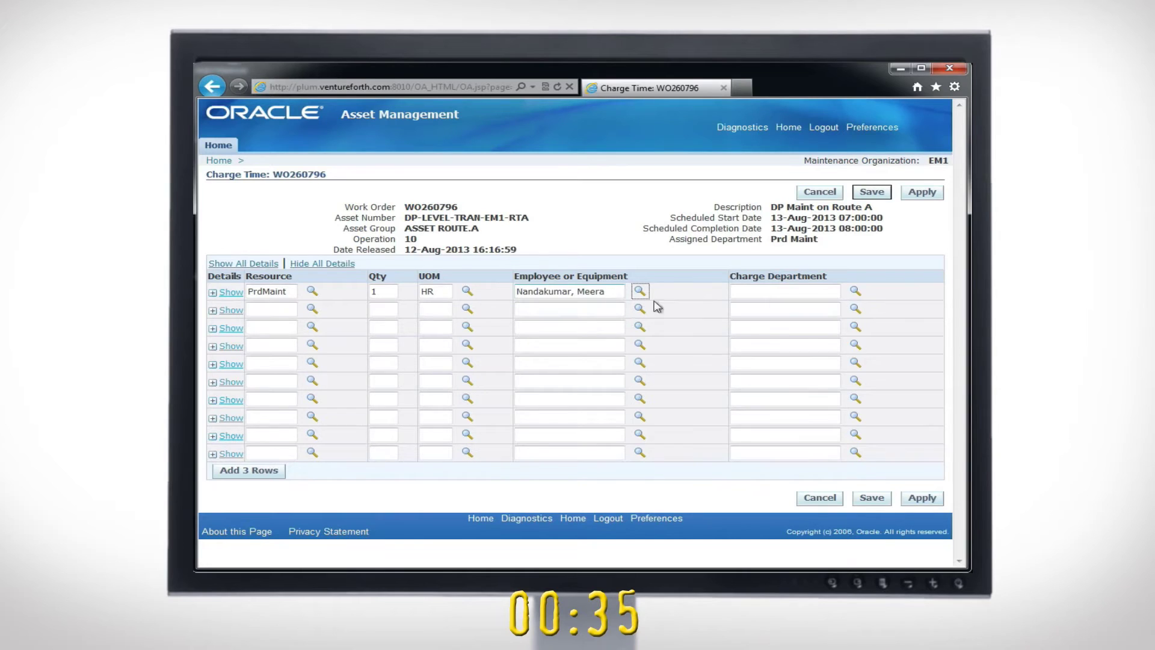
{"action": "left_click", "coordinate": [754, 292]}
{"action": "type", "text": "%pr"}
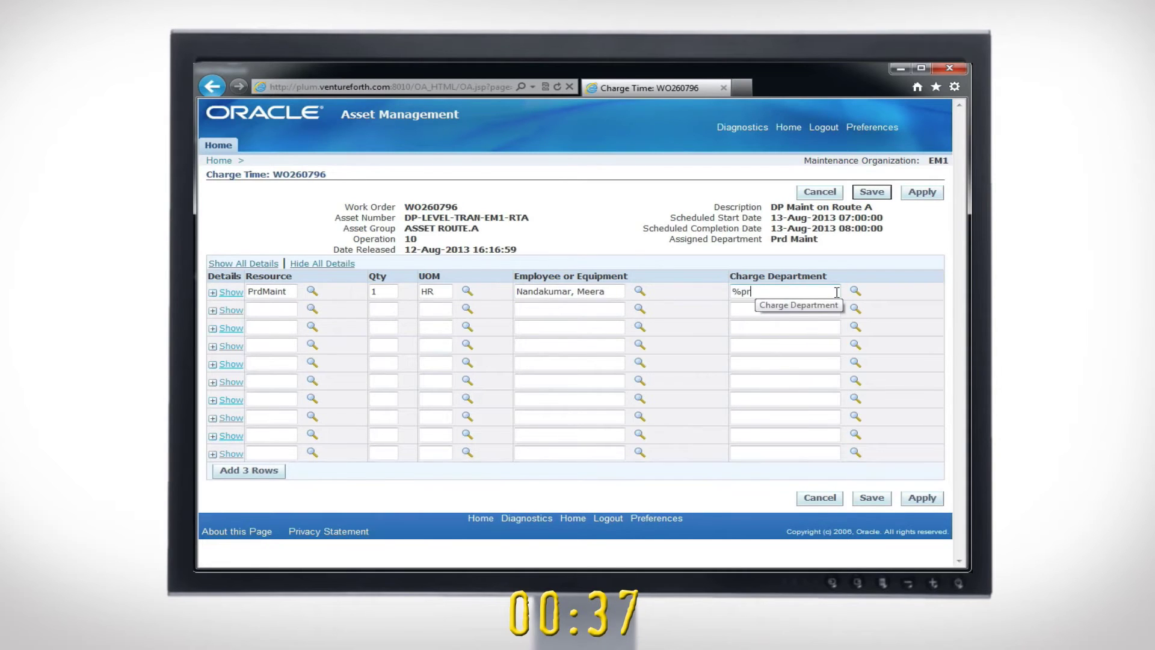
{"action": "type", "text": "d"}
{"action": "key", "text": "Tab"}
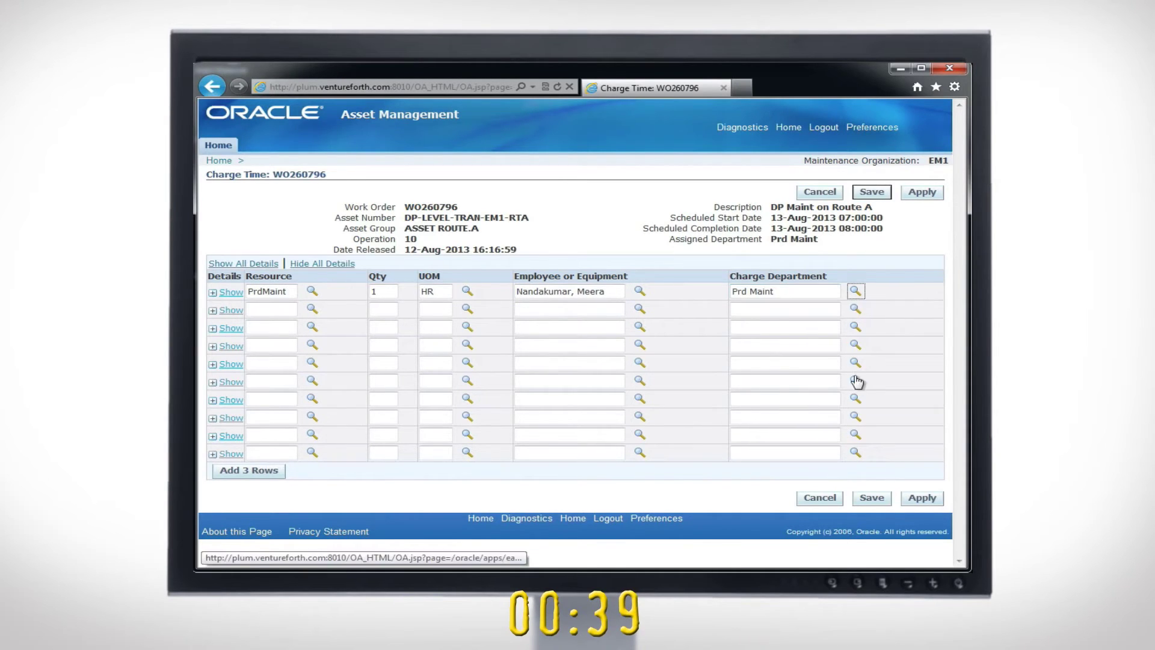
{"action": "left_click", "coordinate": [918, 502]}
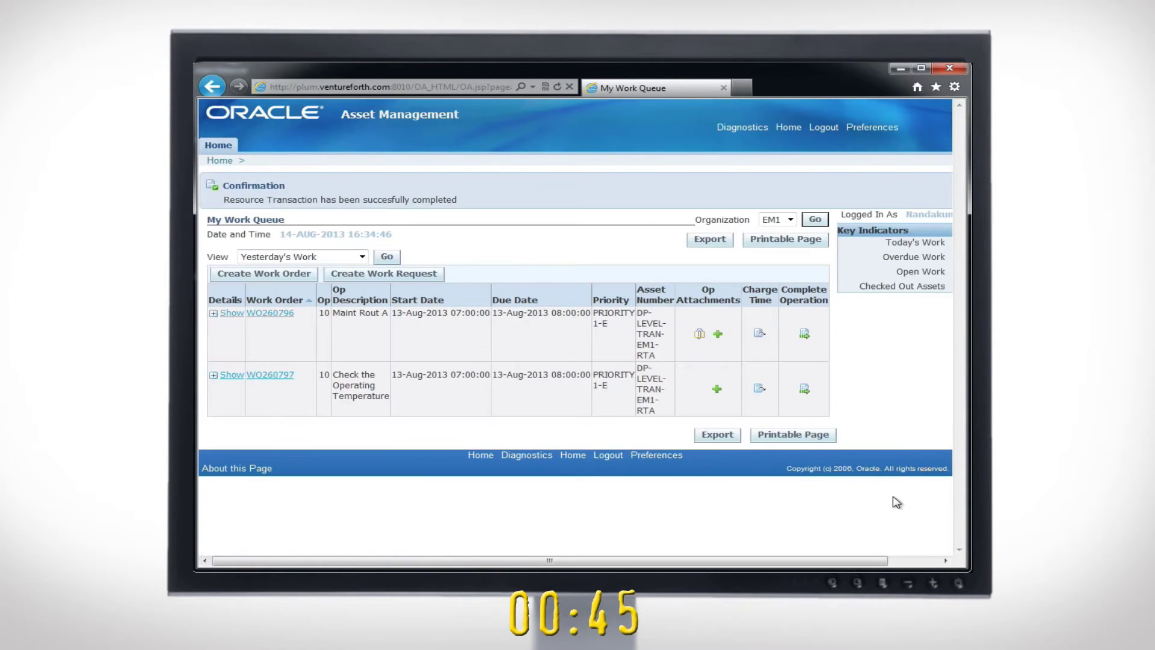
- Complete operation 10 of WO260796 via the Complete Operation form
{"action": "left_click", "coordinate": [805, 334]}
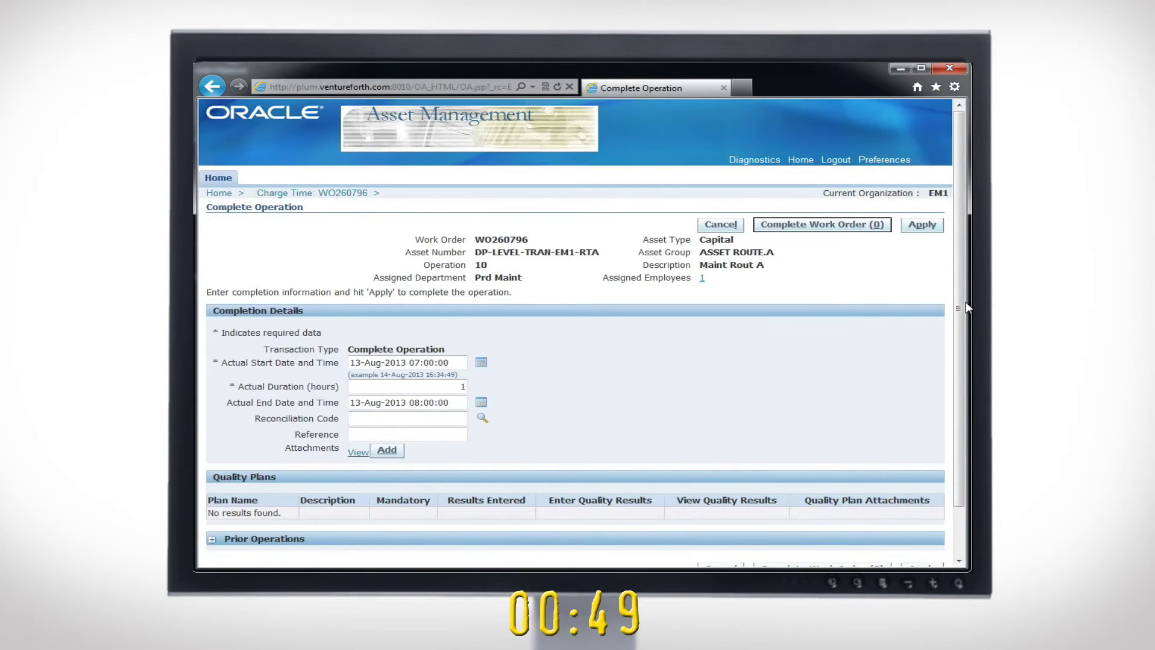
{"action": "left_click_drag", "start_coordinate": [966, 302], "coordinate": [957, 352]}
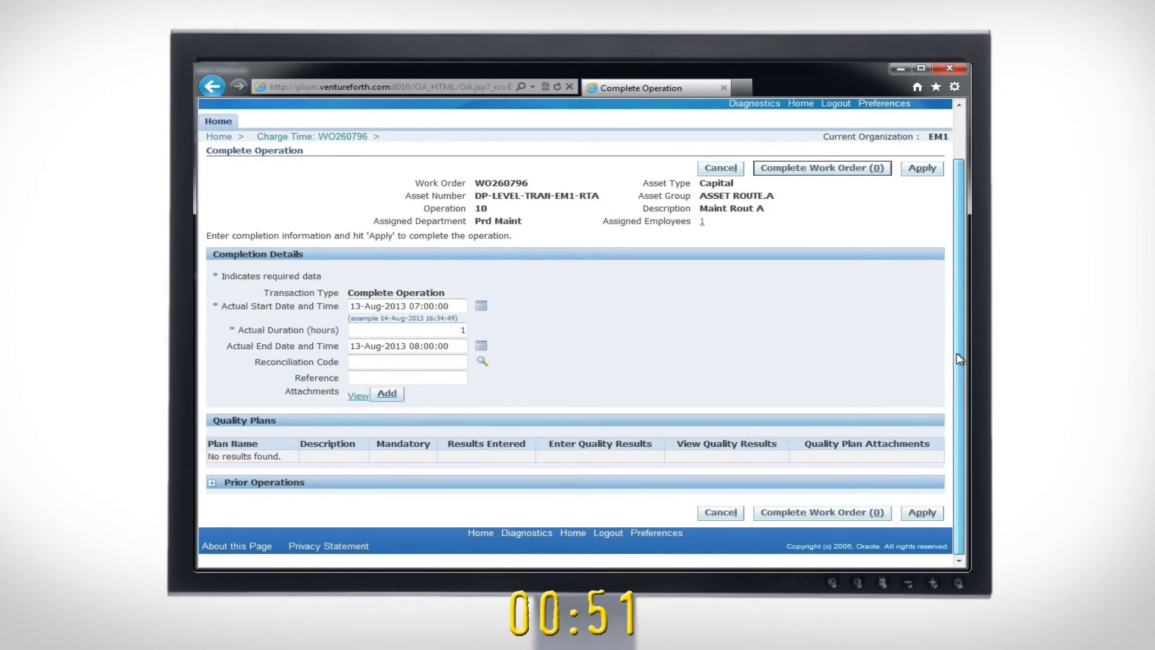
{"action": "left_click", "coordinate": [915, 514]}
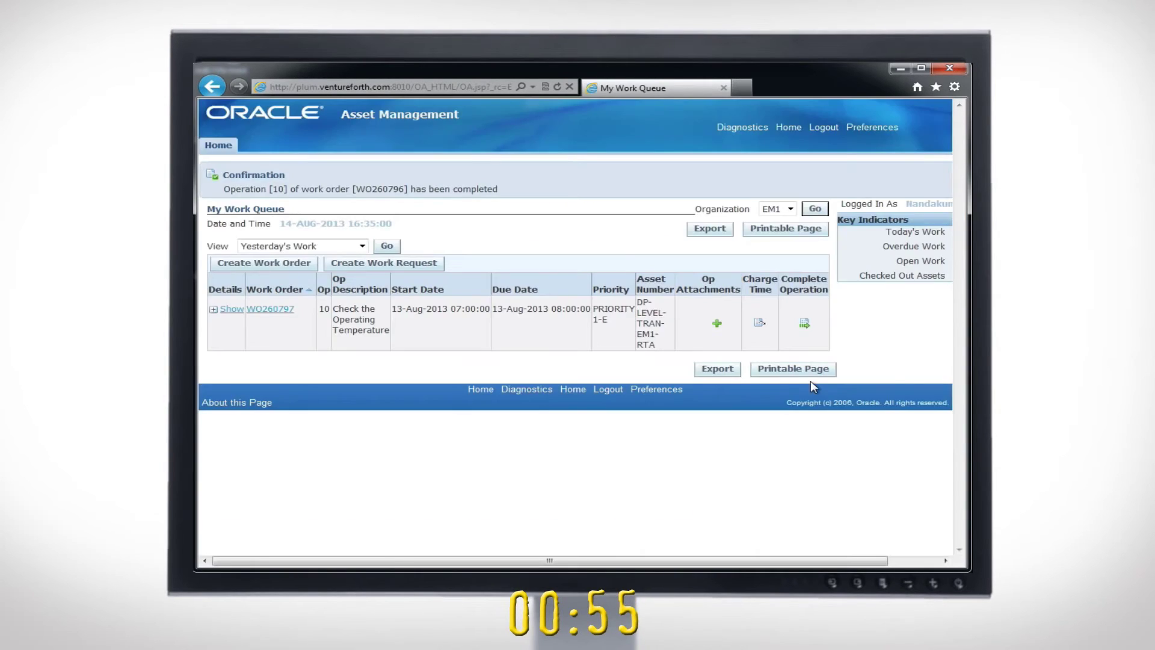
- Switch the work queue view to Work Pending Completion and reload it
{"action": "left_click", "coordinate": [361, 246]}
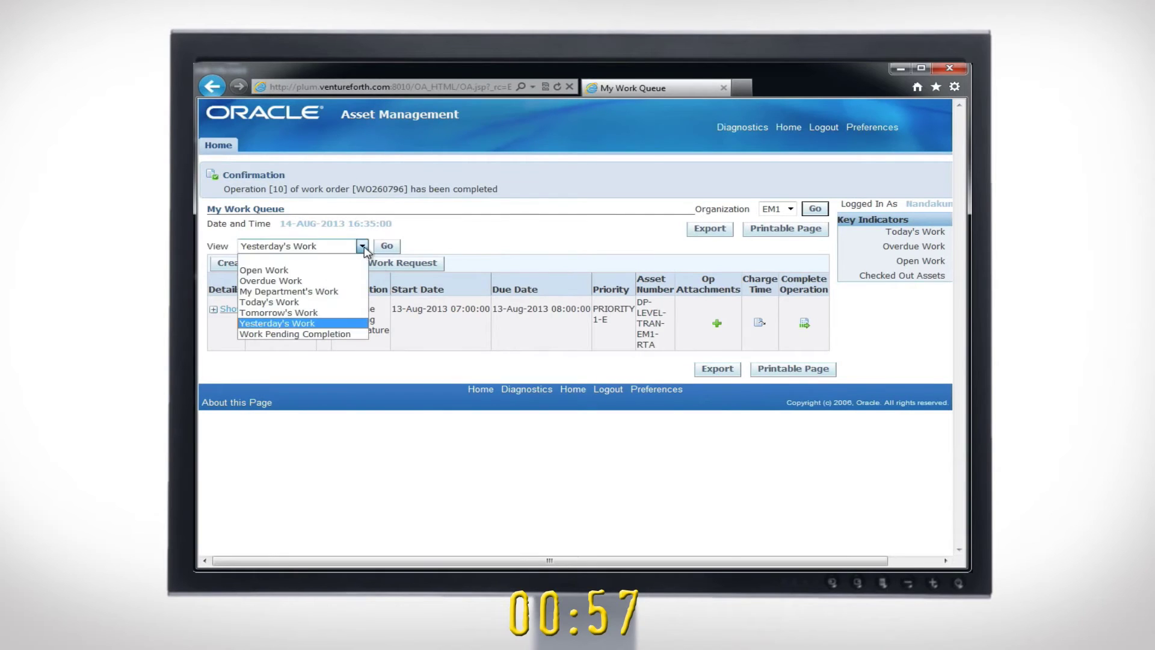
{"action": "left_click", "coordinate": [345, 335]}
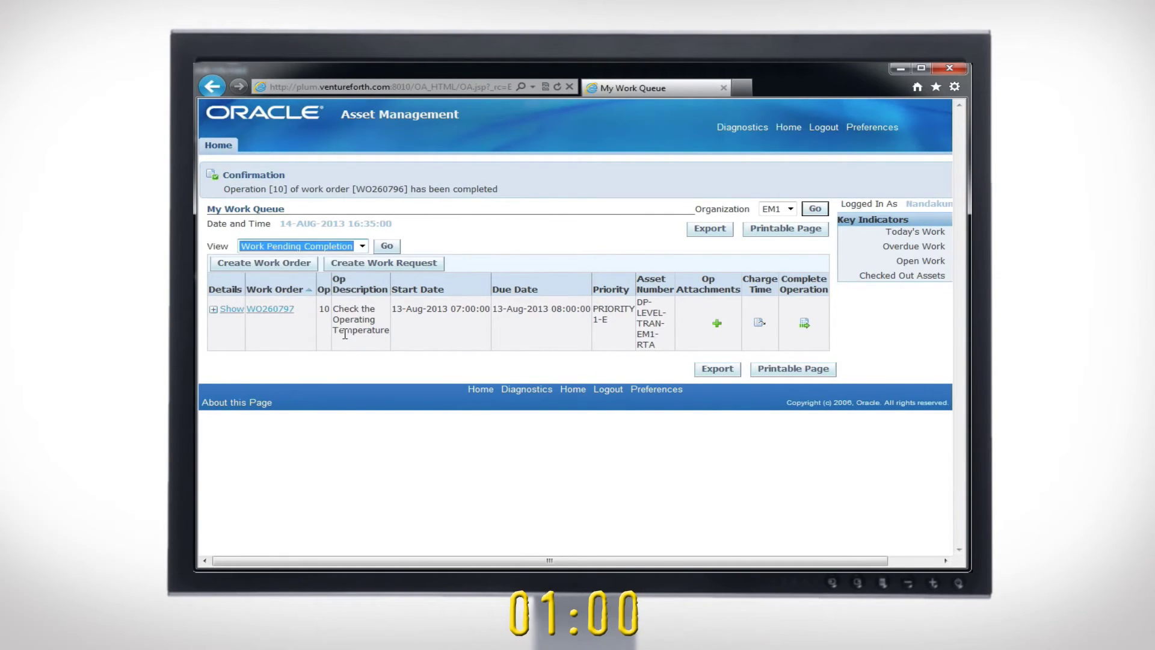
{"action": "left_click", "coordinate": [386, 247]}
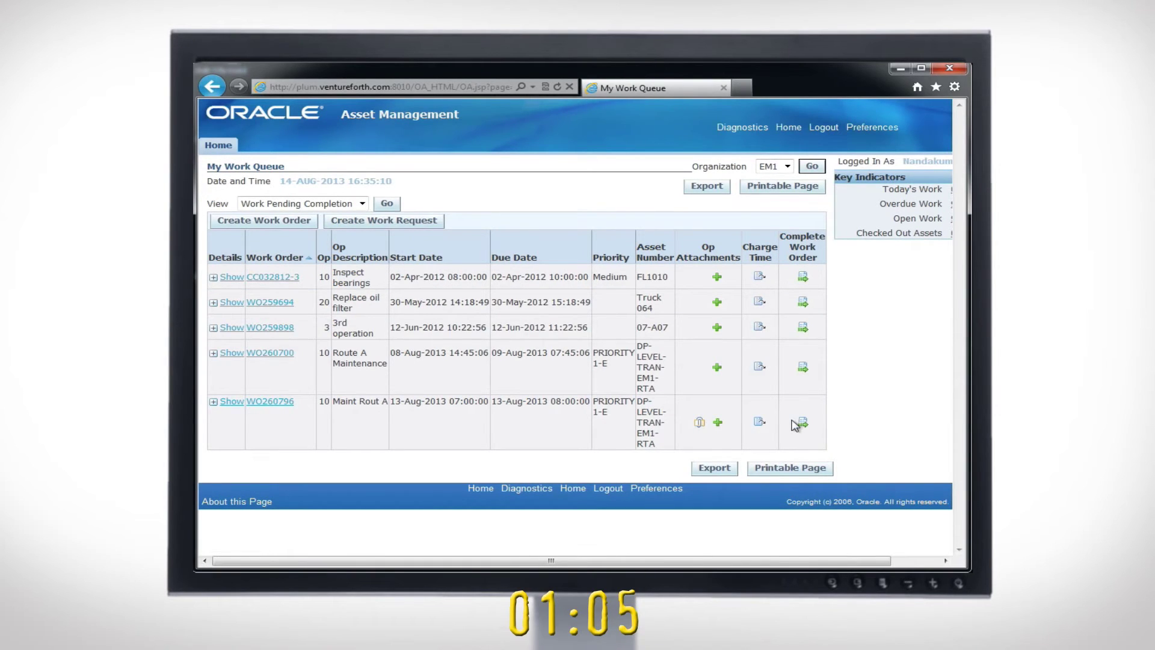
- Charge another PrdMaint hour to WO260796 with the same employee and Prd Maint department
{"action": "left_click", "coordinate": [759, 423]}
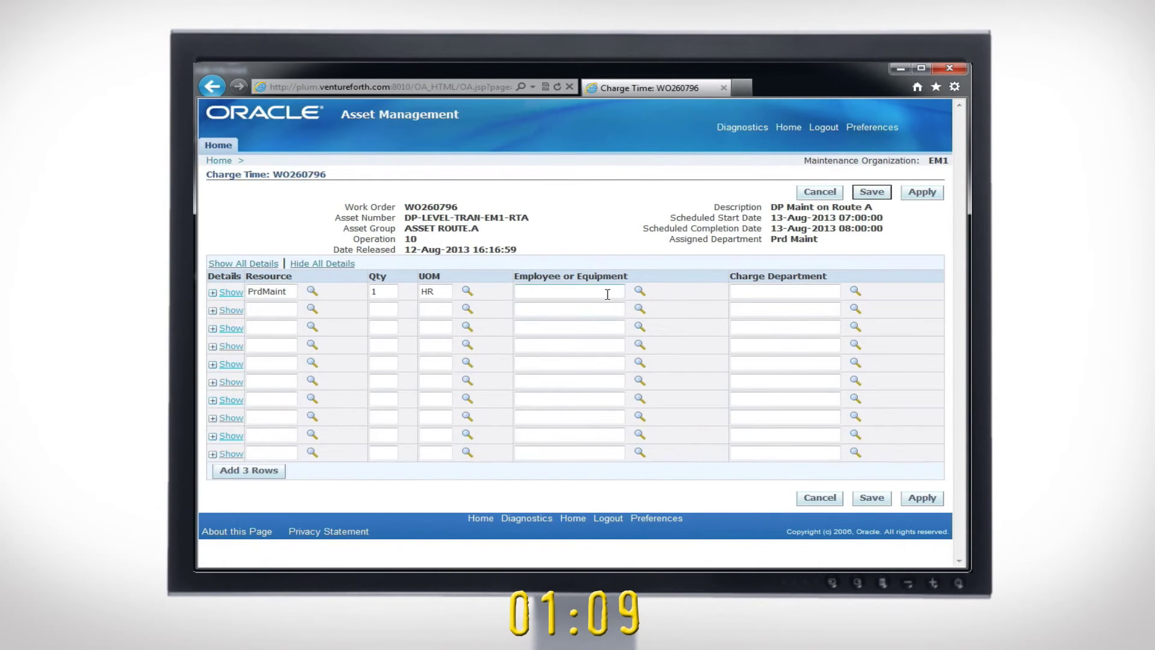
{"action": "left_click", "coordinate": [607, 295]}
{"action": "type", "text": "%nan"}
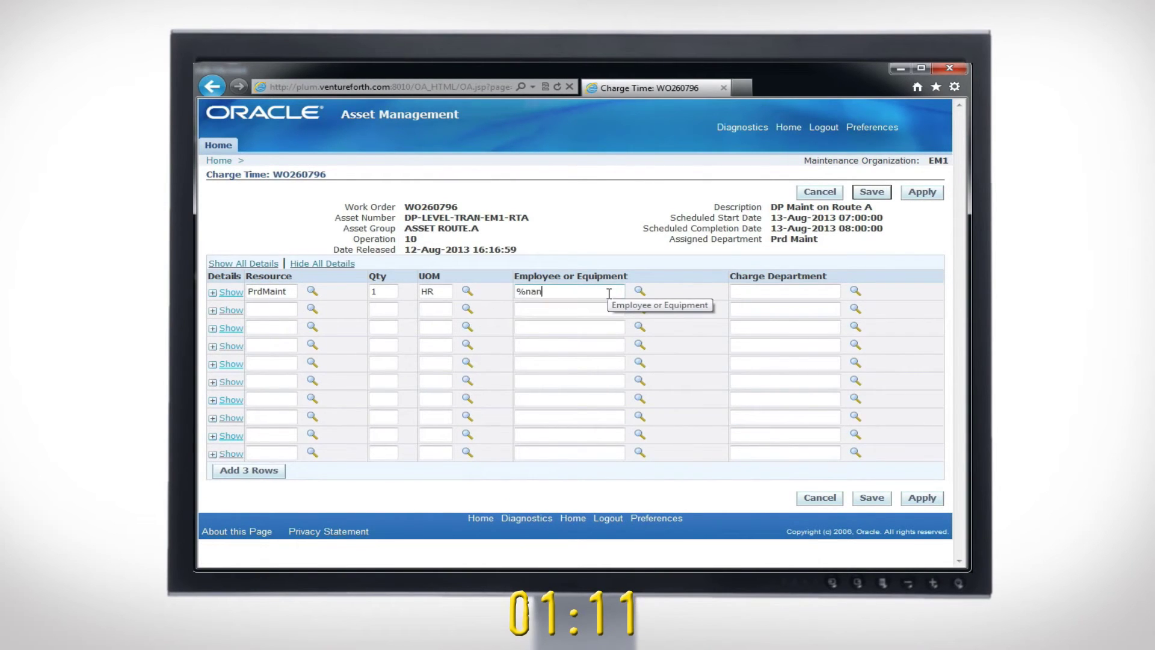
{"action": "key", "text": "Tab"}
{"action": "left_click", "coordinate": [745, 287]}
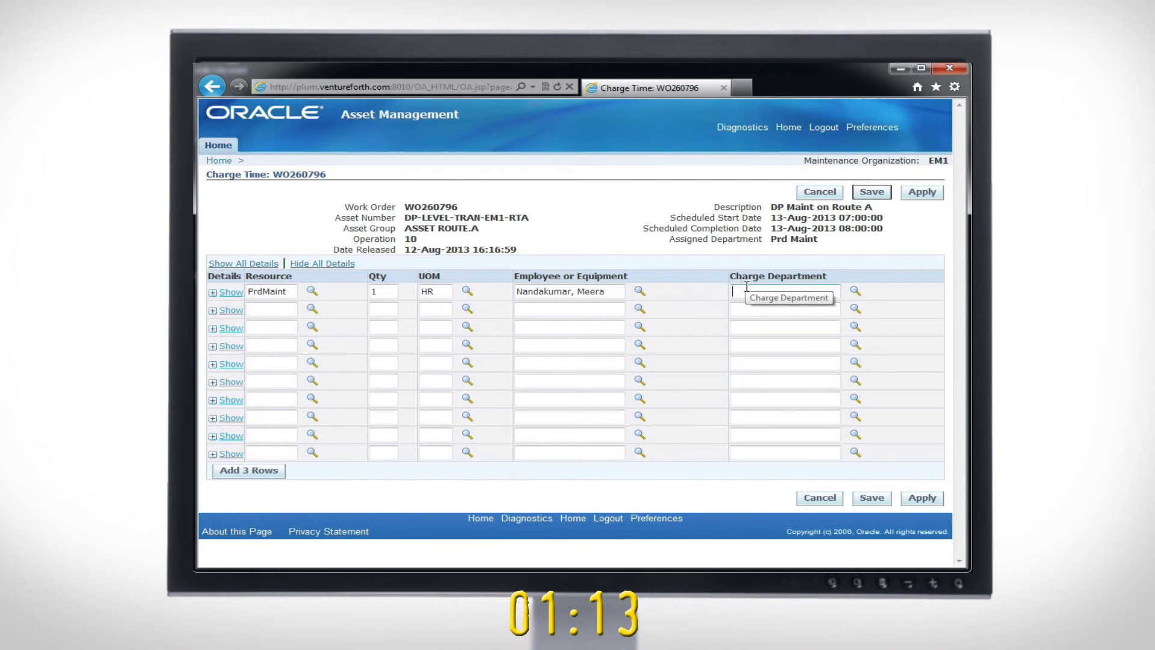
{"action": "type", "text": "%pr"}
{"action": "key", "text": "Tab"}
{"action": "left_click", "coordinate": [920, 496]}
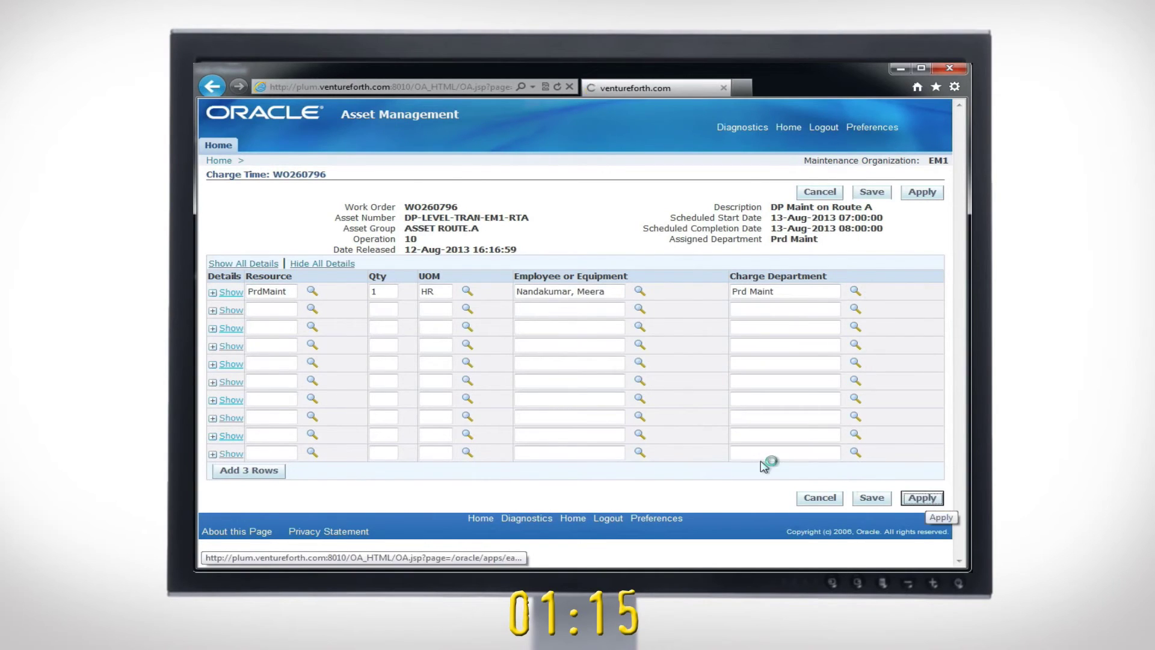
{"action": "scroll", "coordinate": [607, 364], "scroll_direction": "right", "scroll_amount": 1}
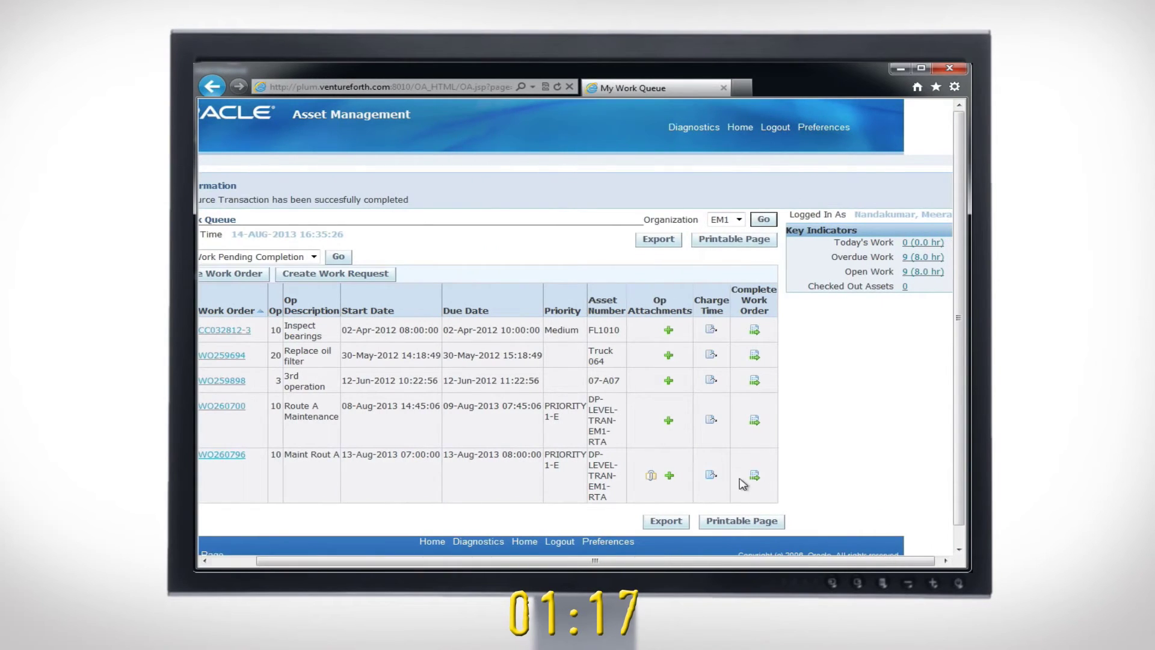
- Complete work order WO260796 through its Complete Work Order form
{"action": "left_click", "coordinate": [756, 479]}
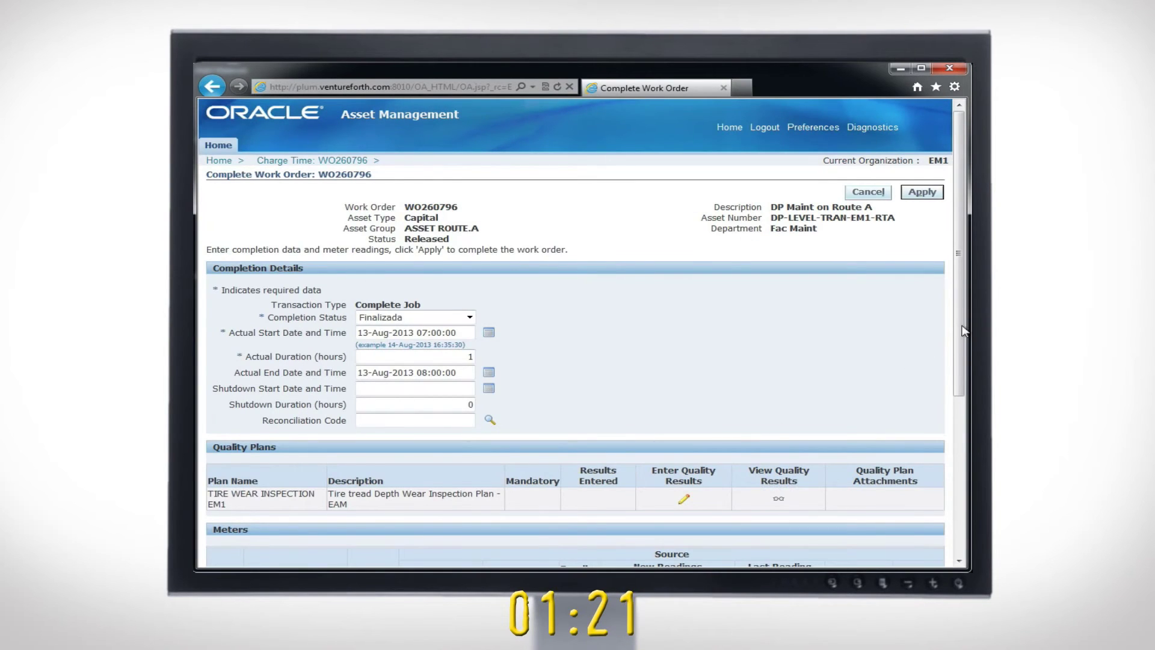
{"action": "left_click_drag", "start_coordinate": [962, 330], "coordinate": [957, 433]}
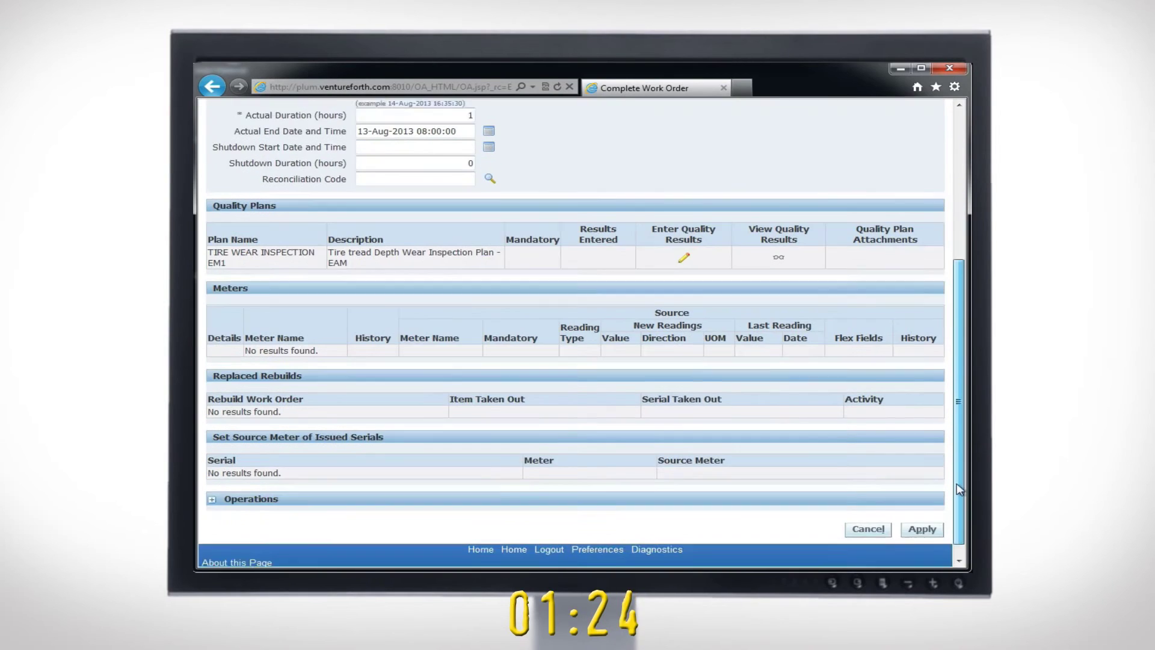
{"action": "left_click_drag", "start_coordinate": [957, 433], "coordinate": [959, 497]}
{"action": "left_click", "coordinate": [923, 513]}
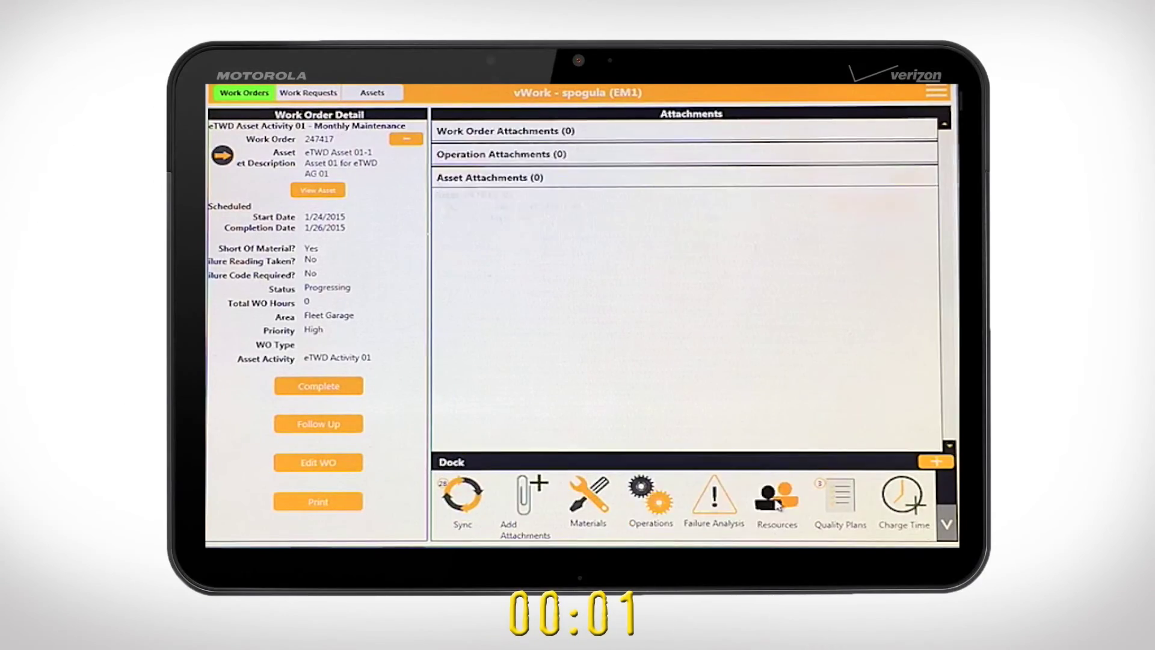
- Start a work-order attachment of type Text under the Miscellaneous category
{"action": "left_click", "coordinate": [533, 497]}
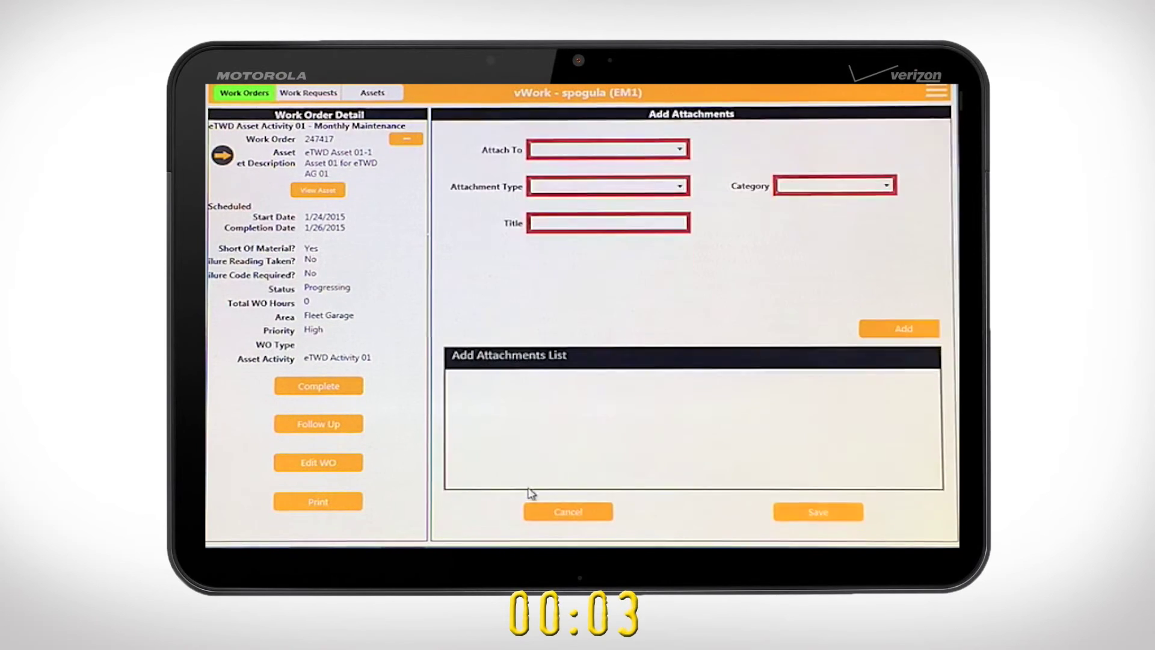
{"action": "left_click", "coordinate": [681, 152]}
{"action": "left_click", "coordinate": [681, 186]}
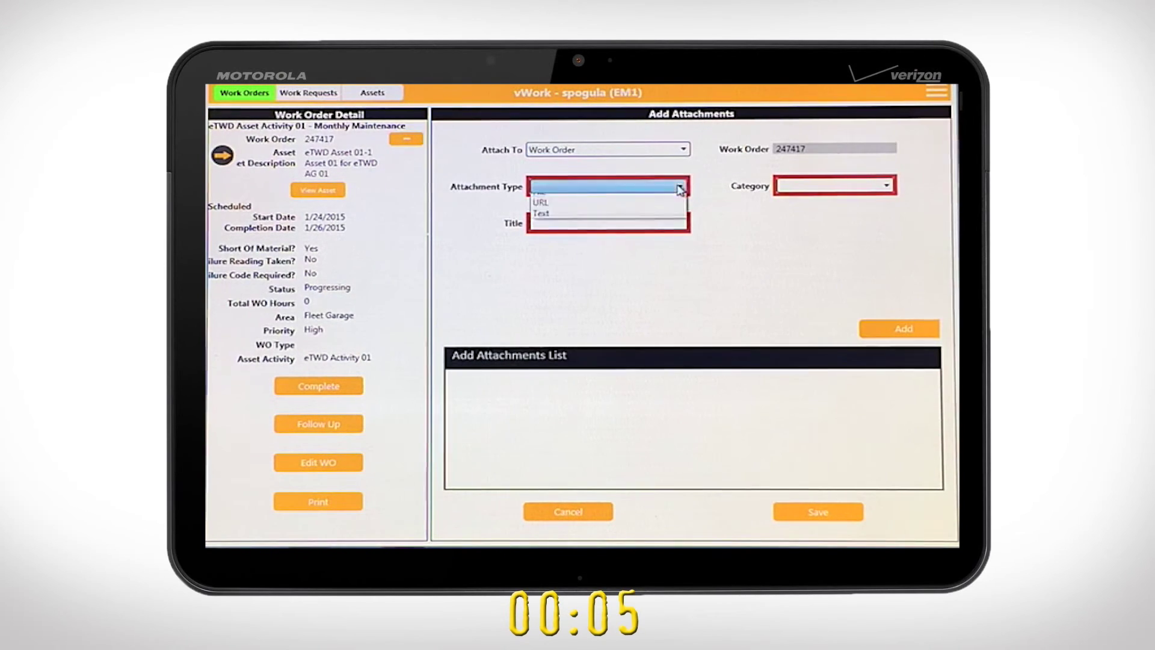
{"action": "left_click", "coordinate": [677, 217]}
{"action": "left_click", "coordinate": [800, 187]}
{"action": "left_click", "coordinate": [800, 231]}
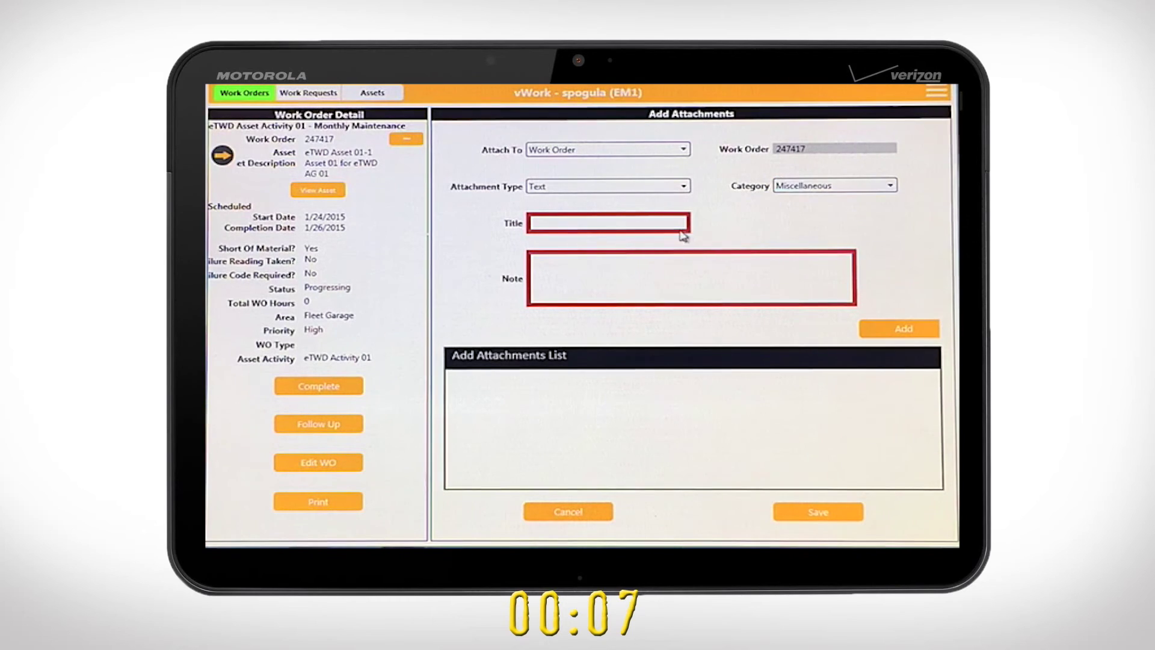
{"action": "type", "text": "Maint"}
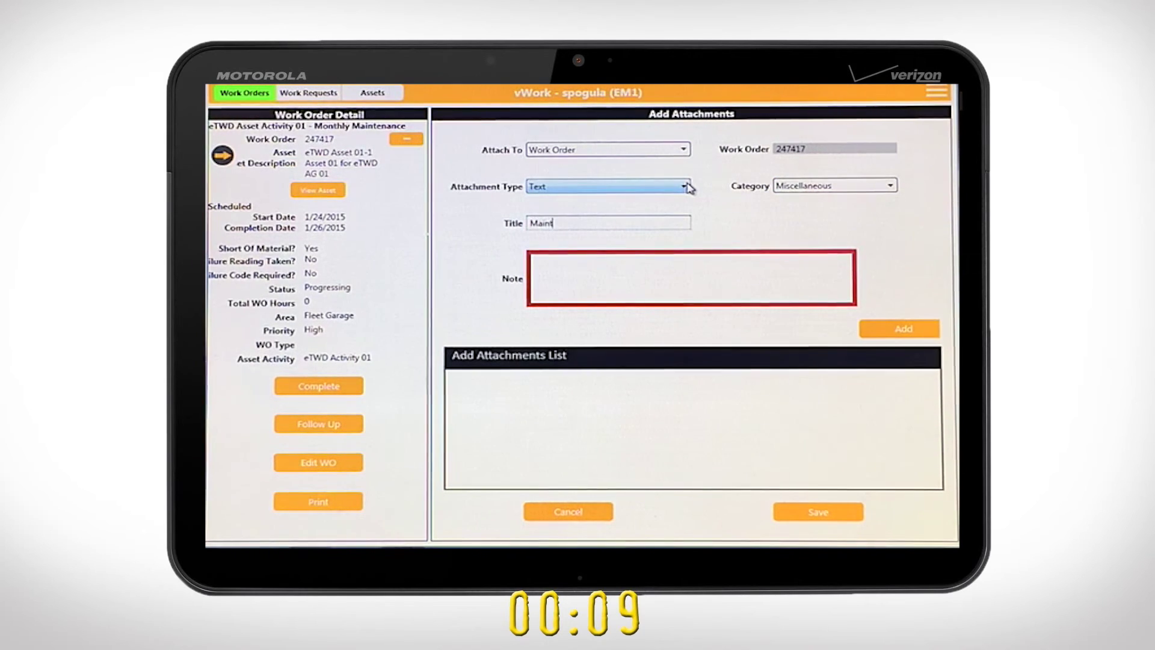
{"action": "type", "text": "enance"}
- Title it Maintenance with note 'Completed monthly maintenance.' and add it
{"action": "key", "text": "Tab"}
{"action": "type", "text": "Completed month"}
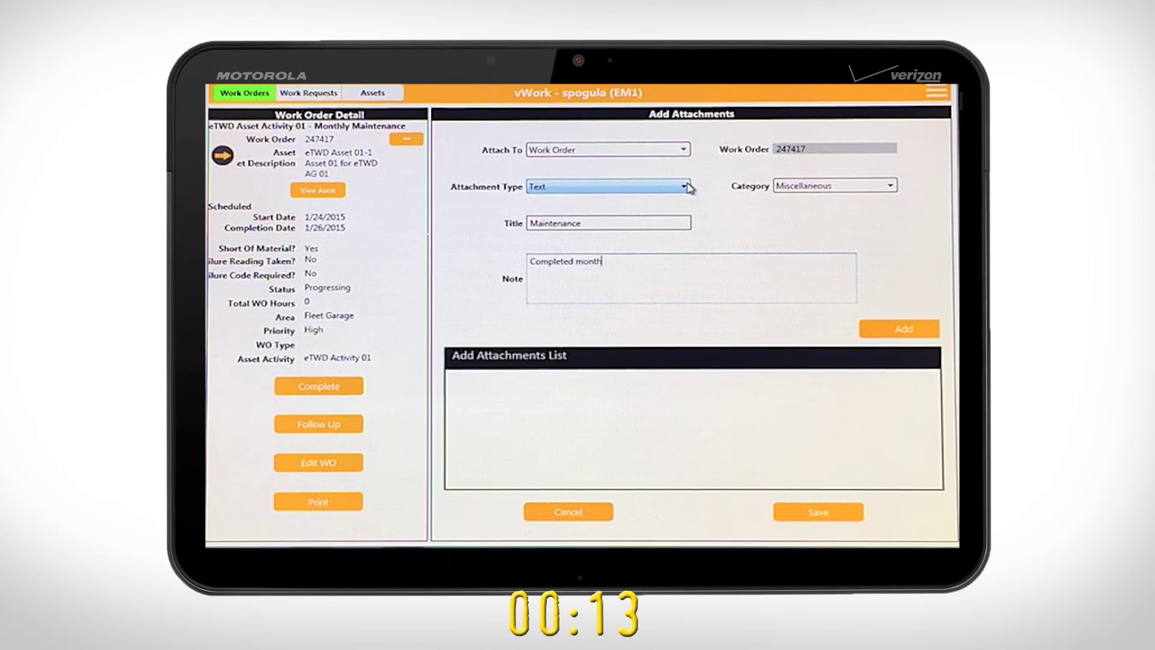
{"action": "type", "text": "ly maintenance."}
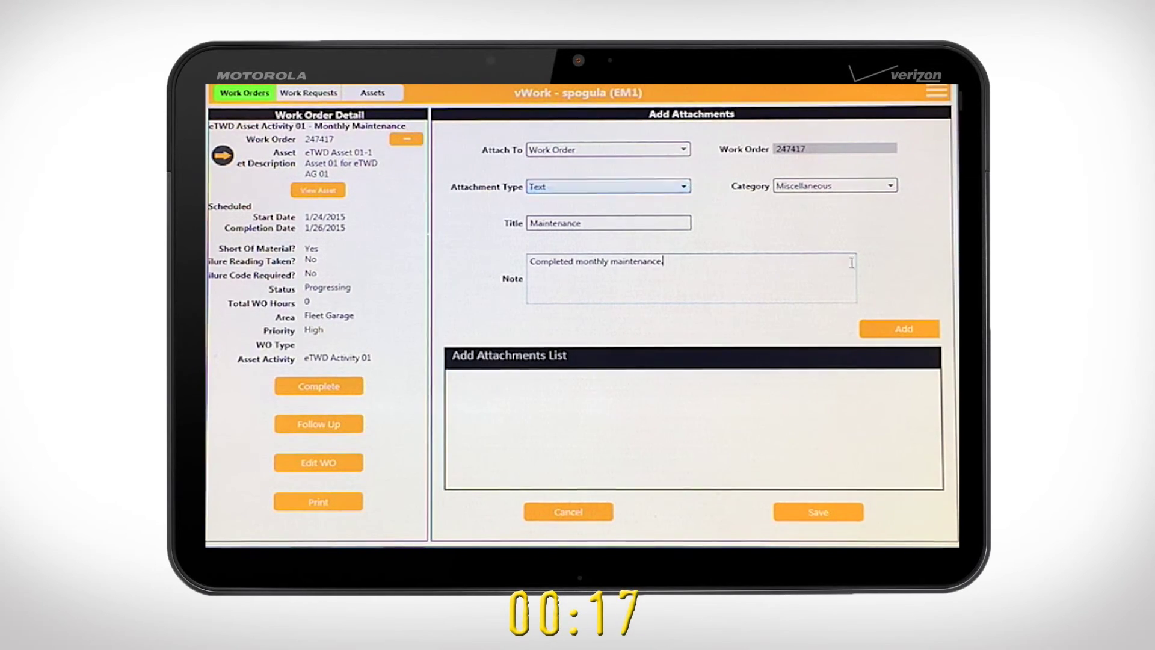
{"action": "left_click", "coordinate": [884, 328]}
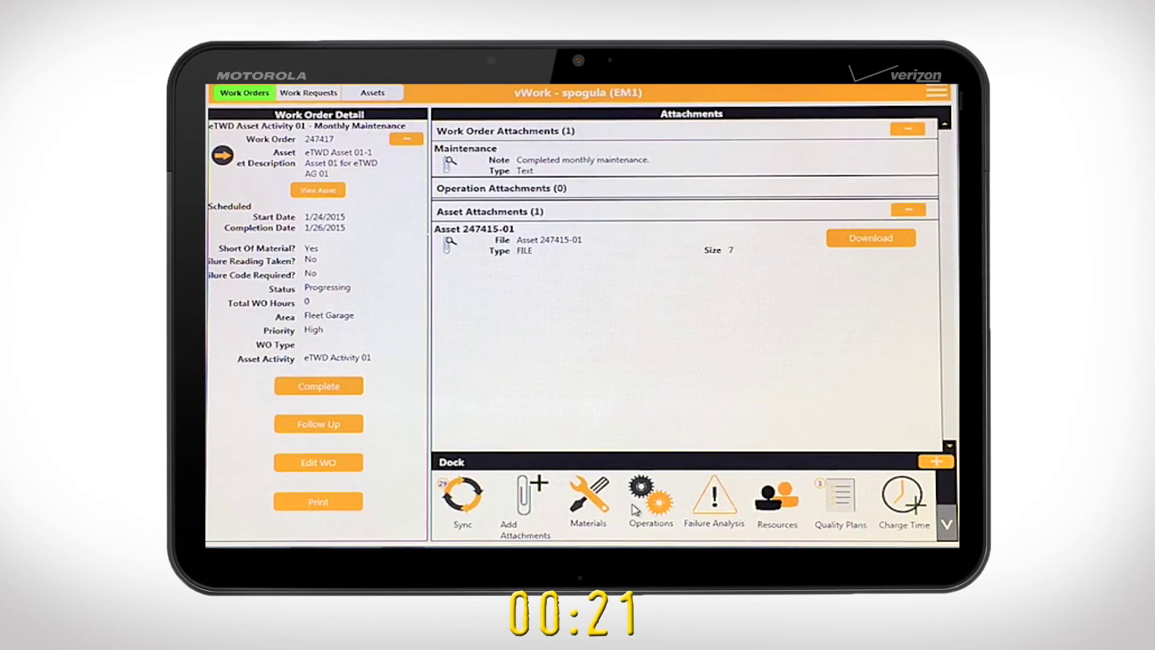
- Mark operations 10 and 20 of work order 247417 as complete
{"action": "left_click", "coordinate": [641, 506]}
{"action": "left_click", "coordinate": [898, 156]}
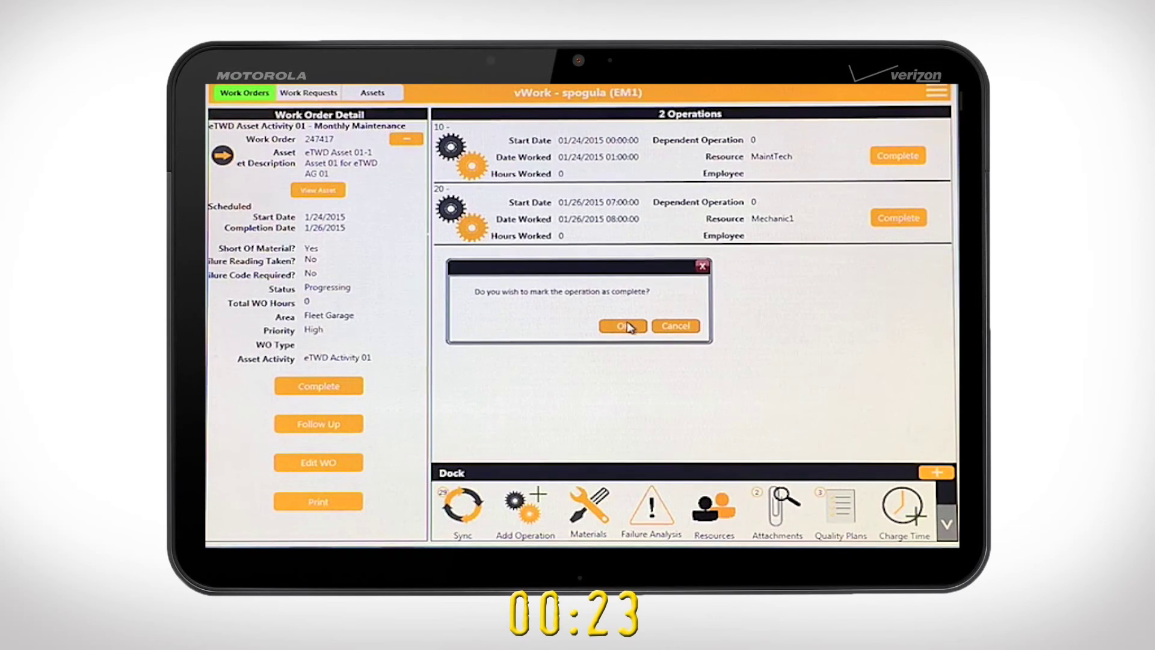
{"action": "left_click", "coordinate": [627, 324]}
{"action": "left_click", "coordinate": [898, 218]}
{"action": "left_click", "coordinate": [625, 326]}
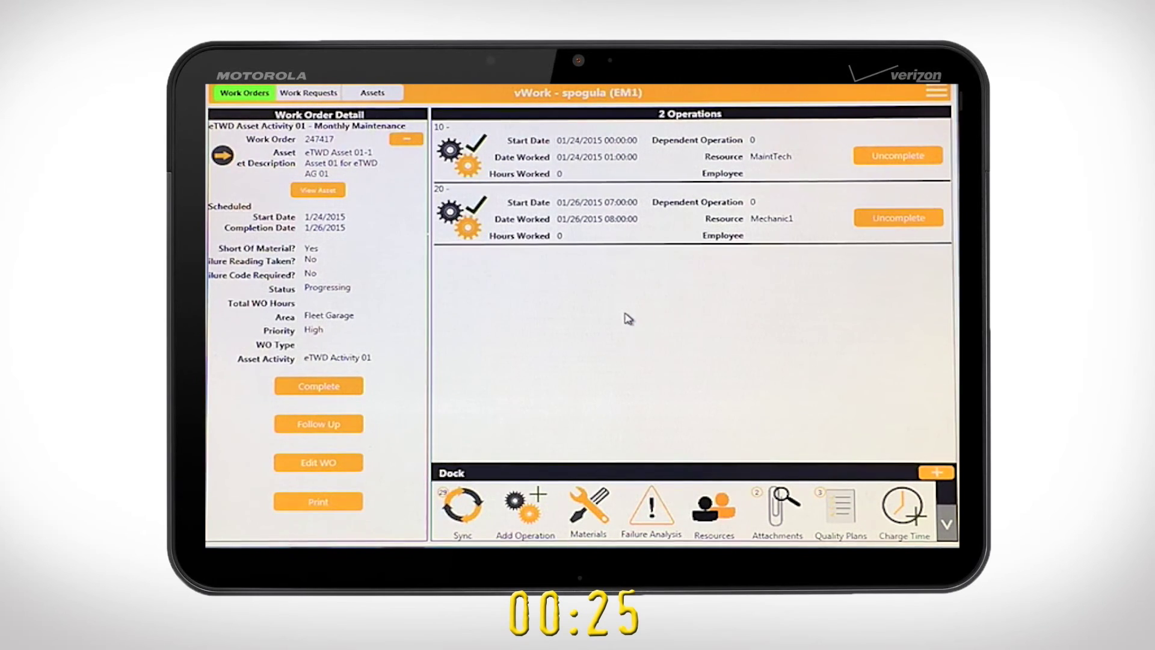
- Begin work order completion, charging 2 hours to operation 10 on the current date
{"action": "left_click", "coordinate": [334, 386]}
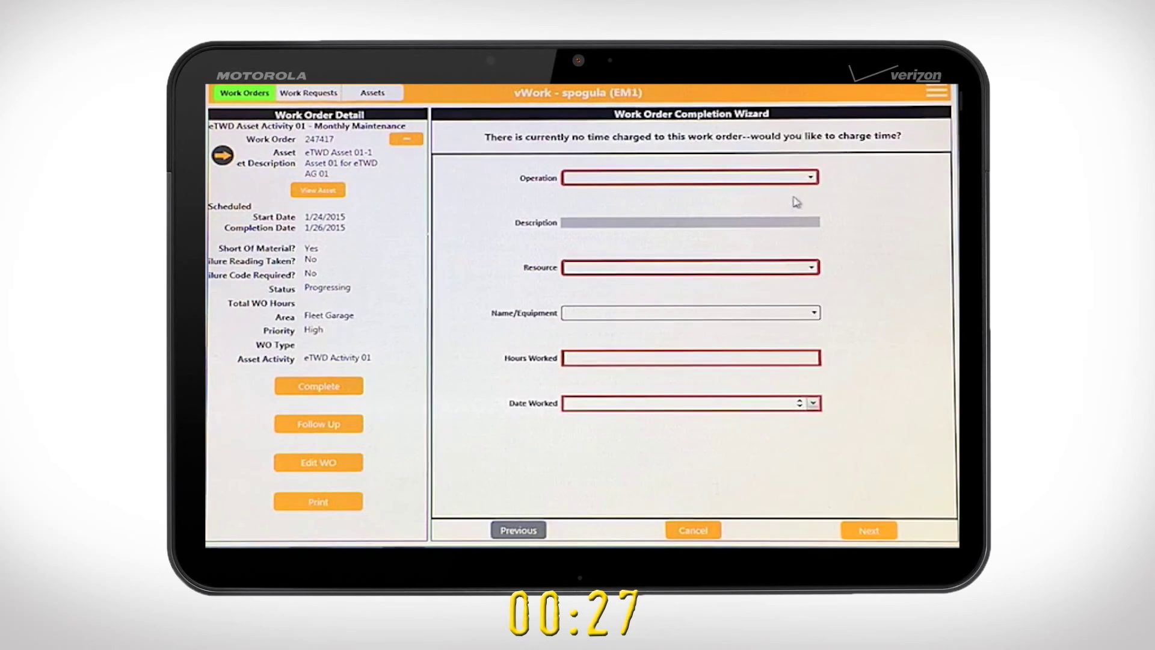
{"action": "left_click", "coordinate": [810, 177]}
{"action": "left_click", "coordinate": [794, 195]}
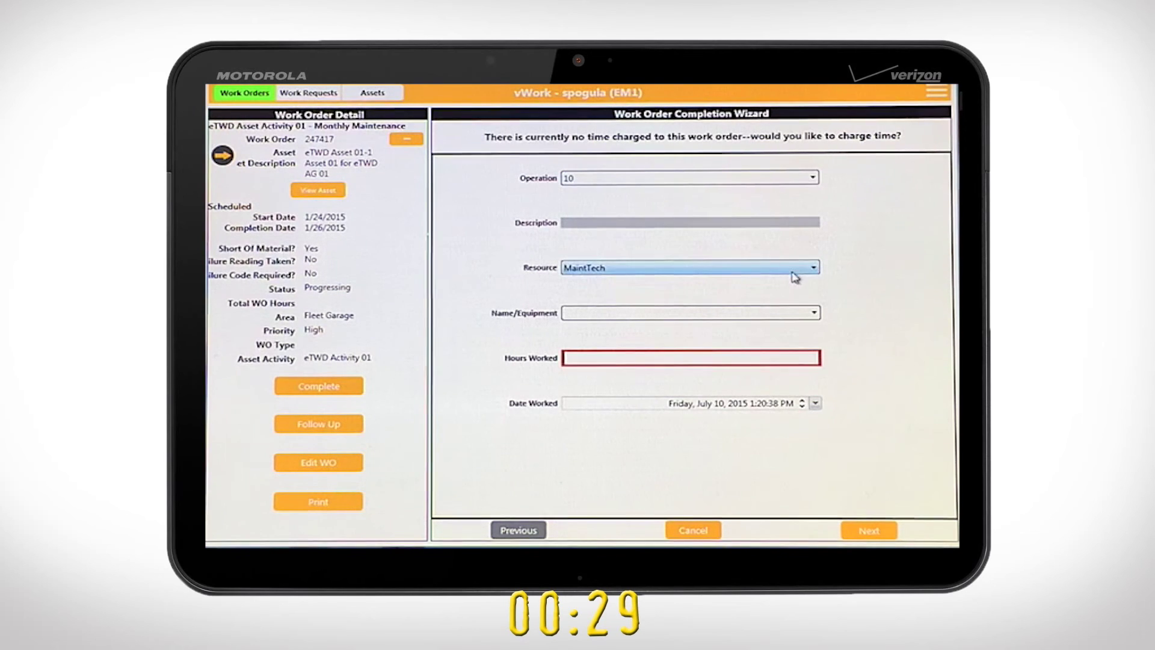
{"action": "left_click", "coordinate": [783, 355]}
{"action": "type", "text": "2"}
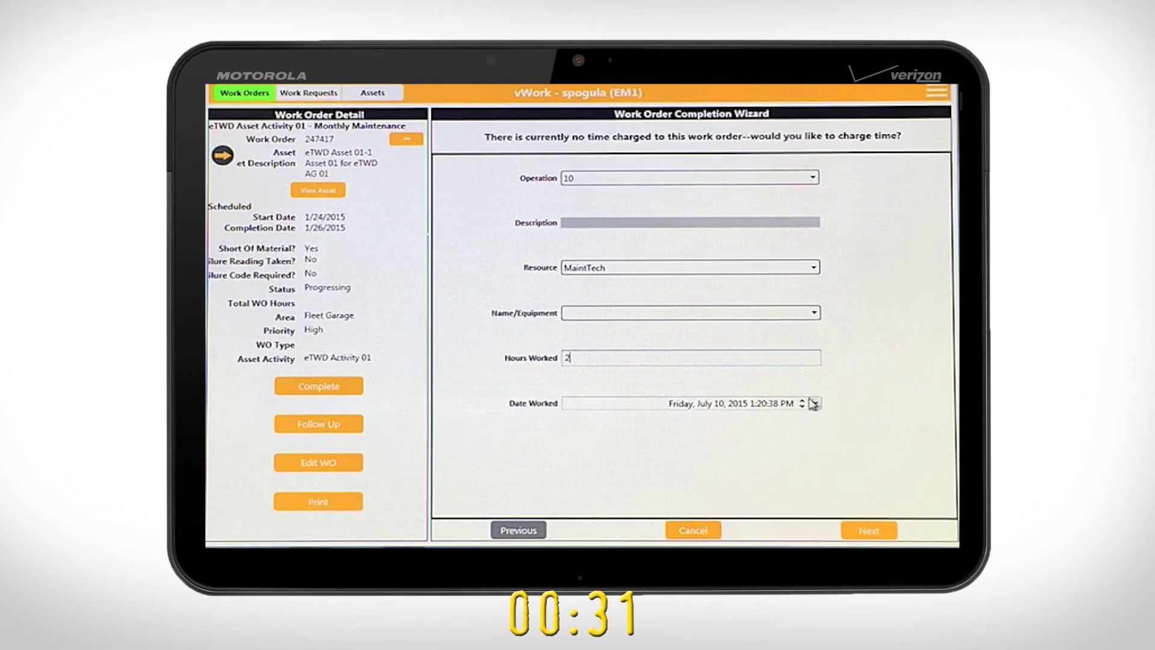
{"action": "left_click", "coordinate": [816, 403]}
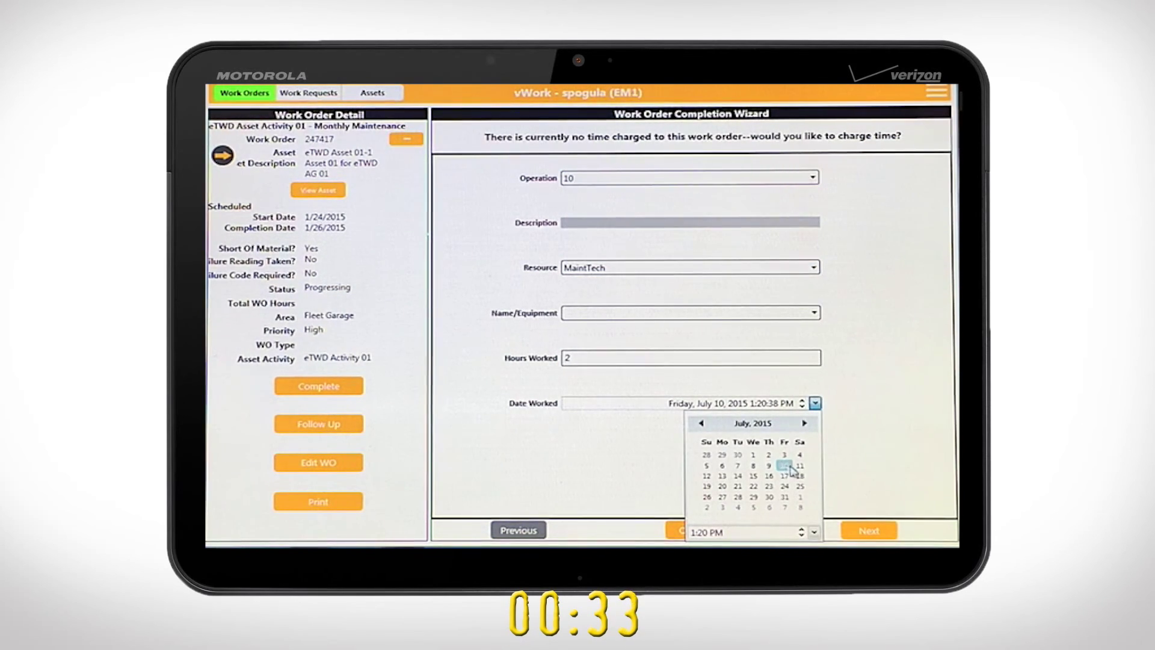
{"action": "left_click", "coordinate": [843, 474]}
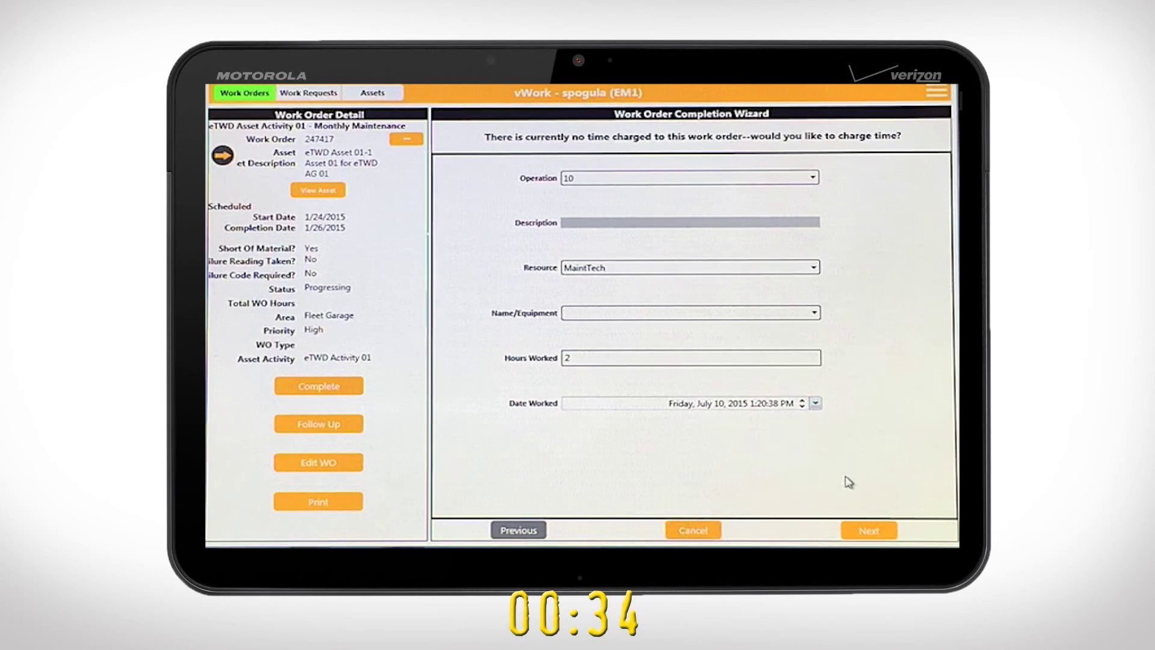
- Accept meter readings, set duration 2, and complete the work order
{"action": "left_click", "coordinate": [867, 532]}
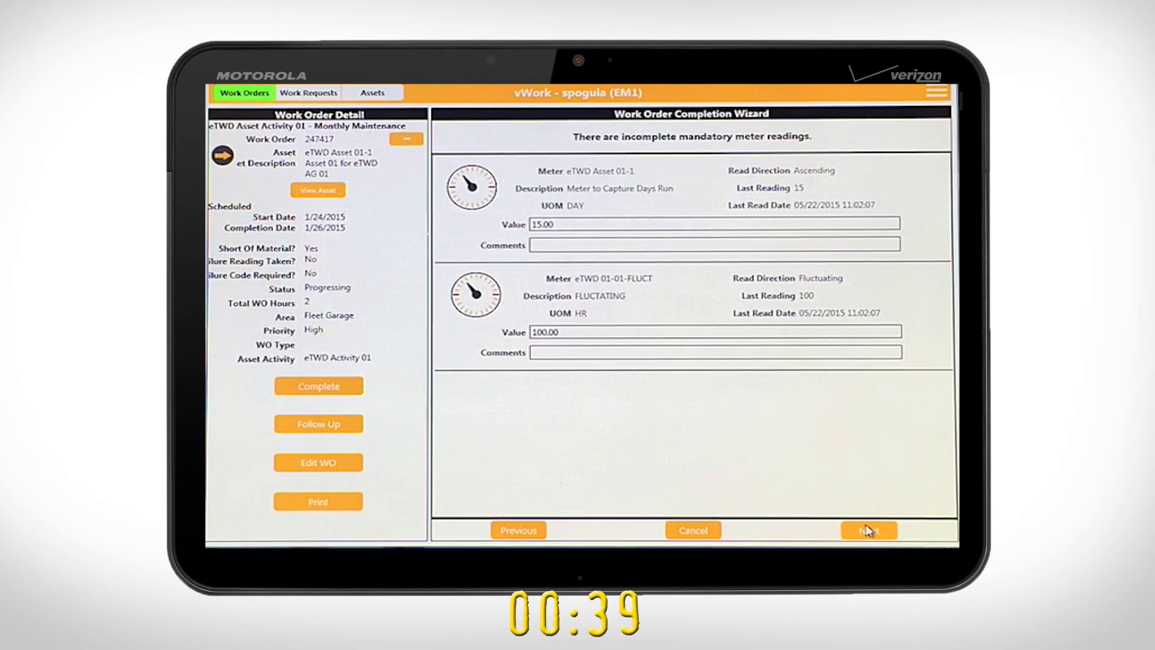
{"action": "left_click", "coordinate": [867, 531]}
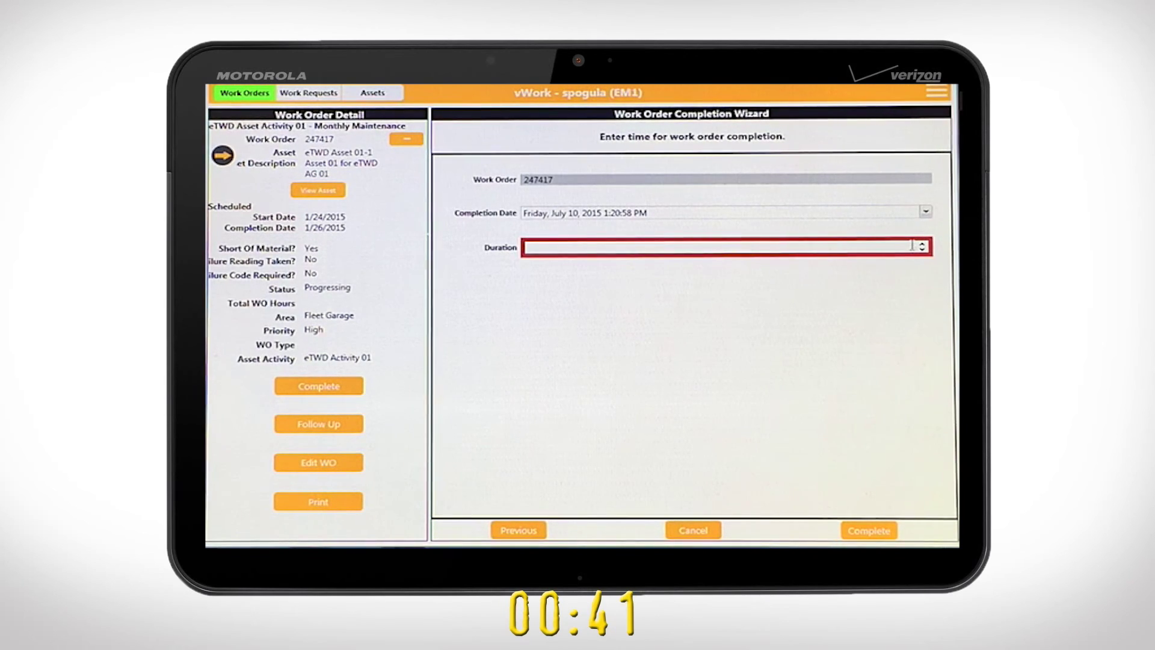
{"action": "type", "text": "2"}
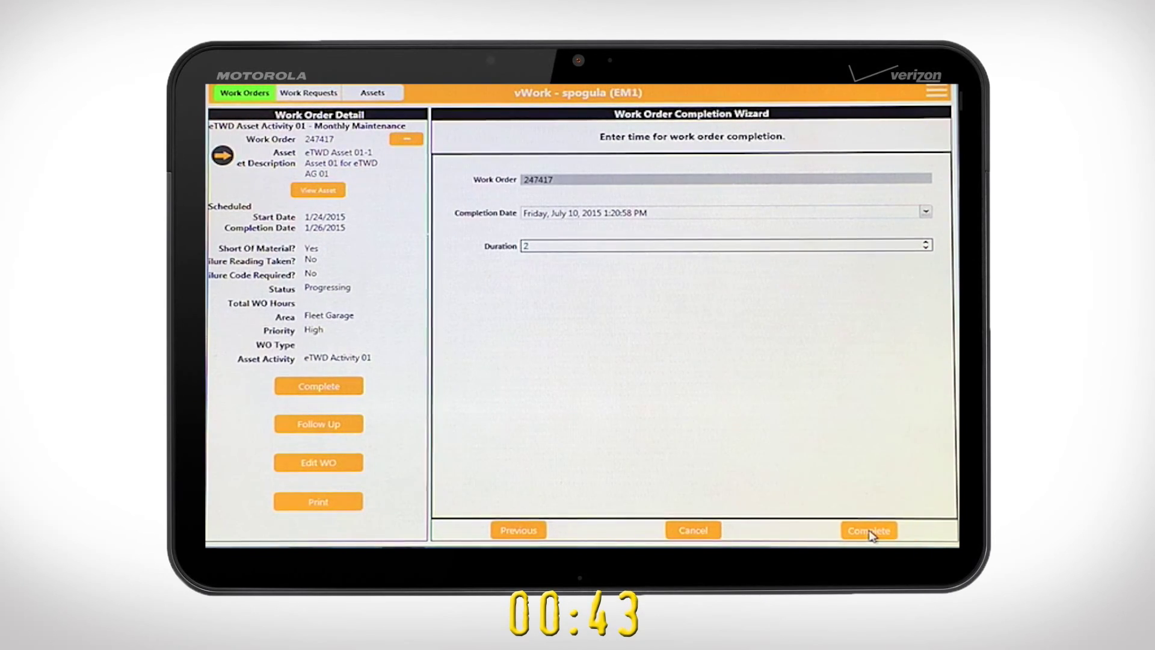
{"action": "left_click", "coordinate": [869, 533]}
{"action": "left_click", "coordinate": [676, 342]}
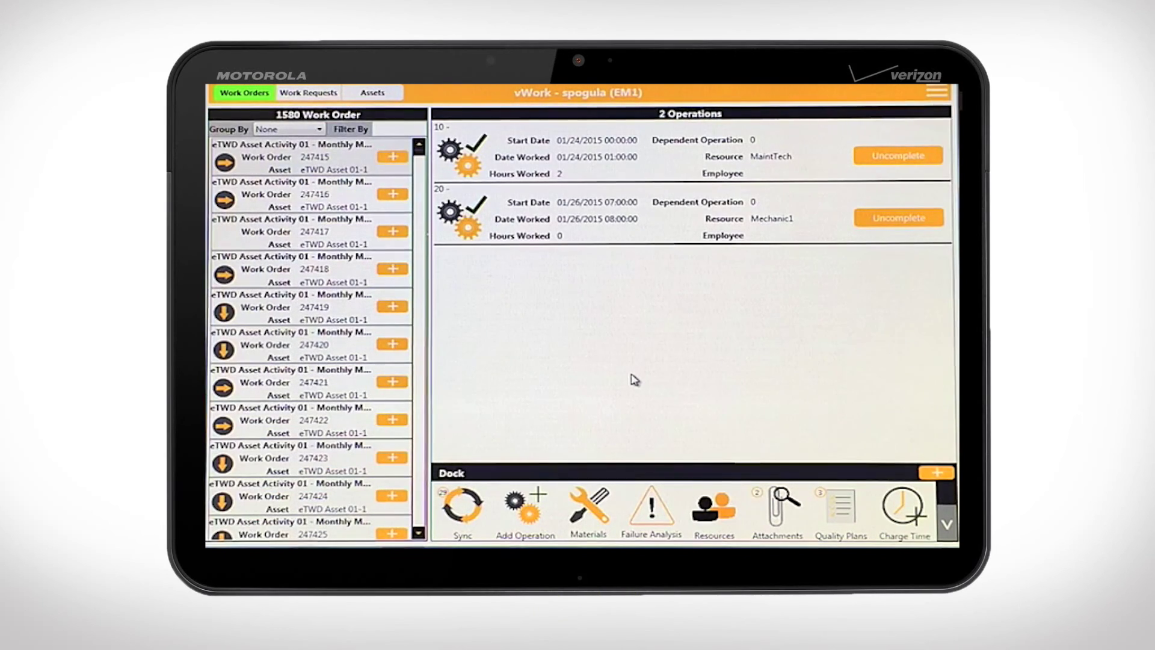
- View work order 247417 detail showing status Complete with 2 total work order hours
{"action": "left_click", "coordinate": [395, 233]}
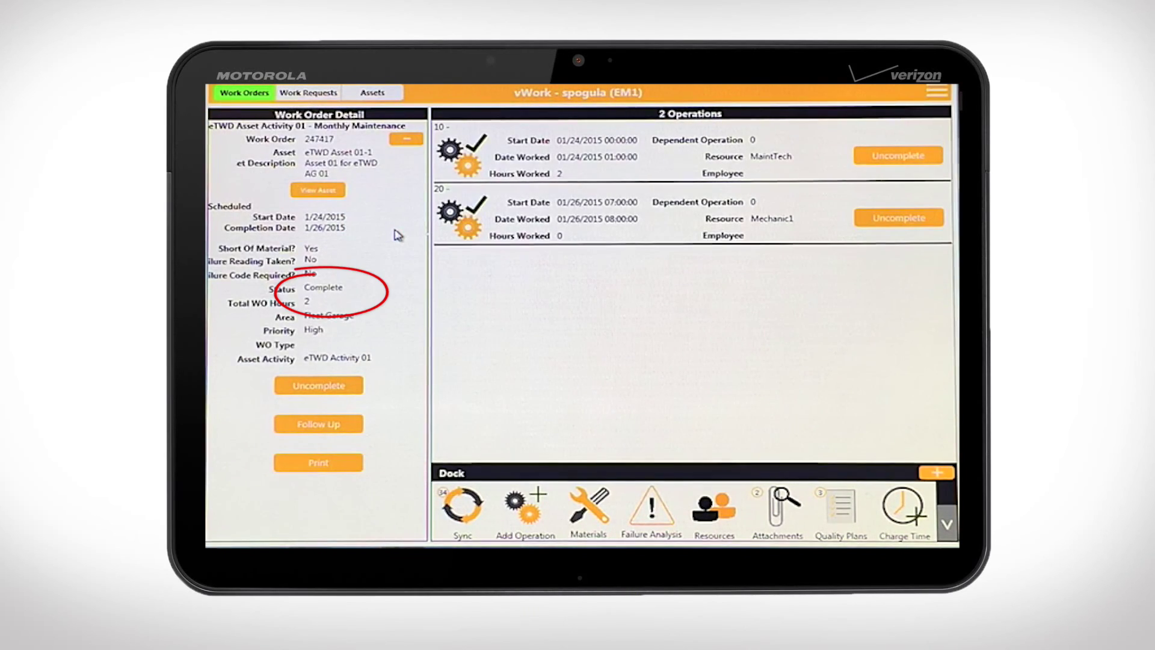